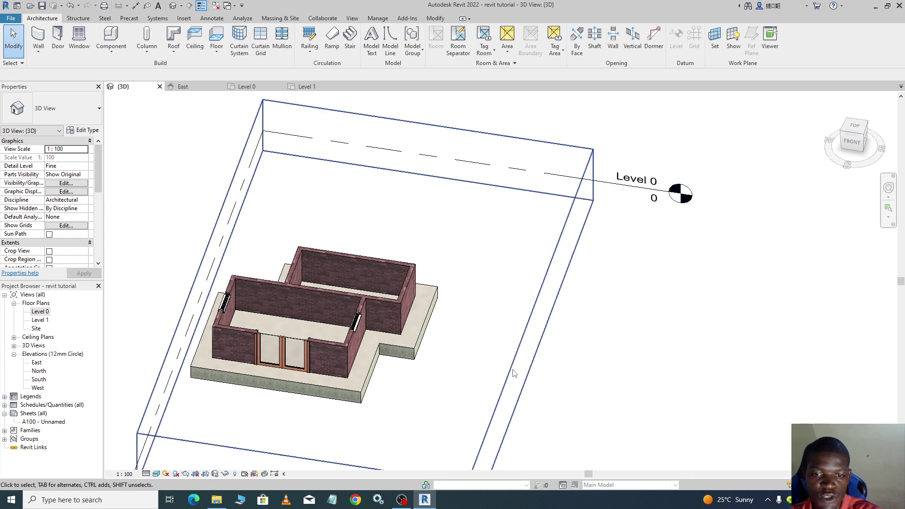
Orbit the 3D view with the navigation wheel to look down into both rooms
left_click(890, 192)
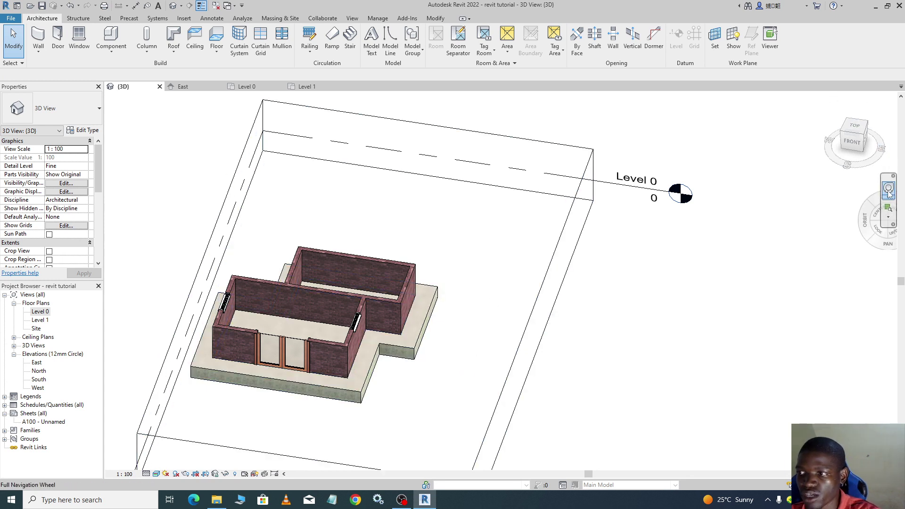
left_click_drag(667, 239, 449, 229)
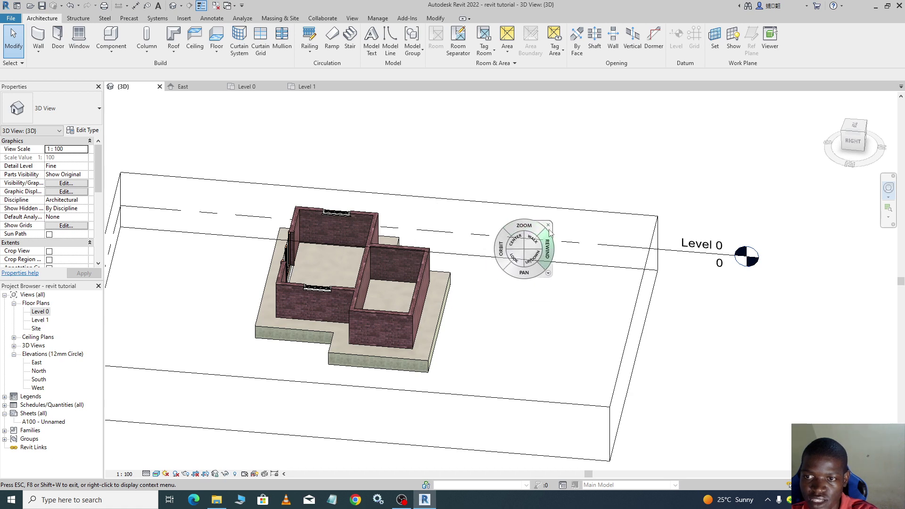
Select the ground floor slab and duplicate its type as a new floor type named 'Verandah'
left_click(547, 225)
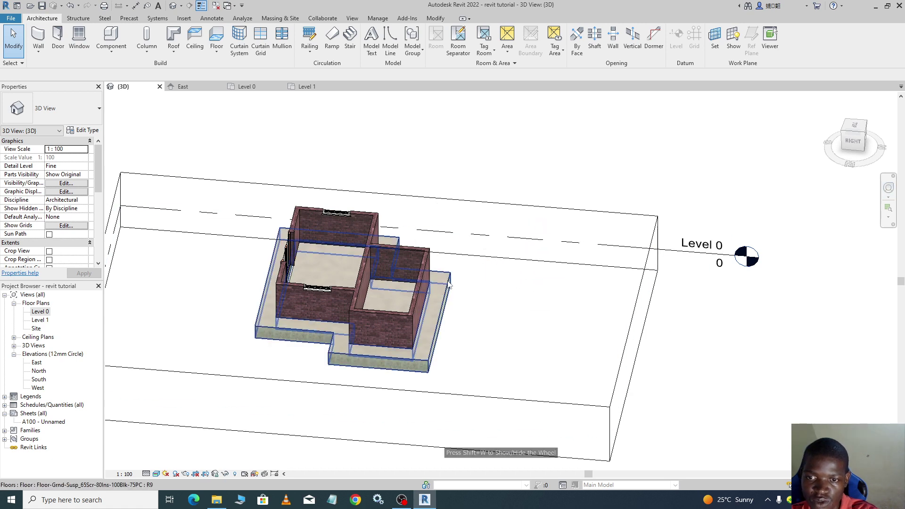
left_click(449, 284)
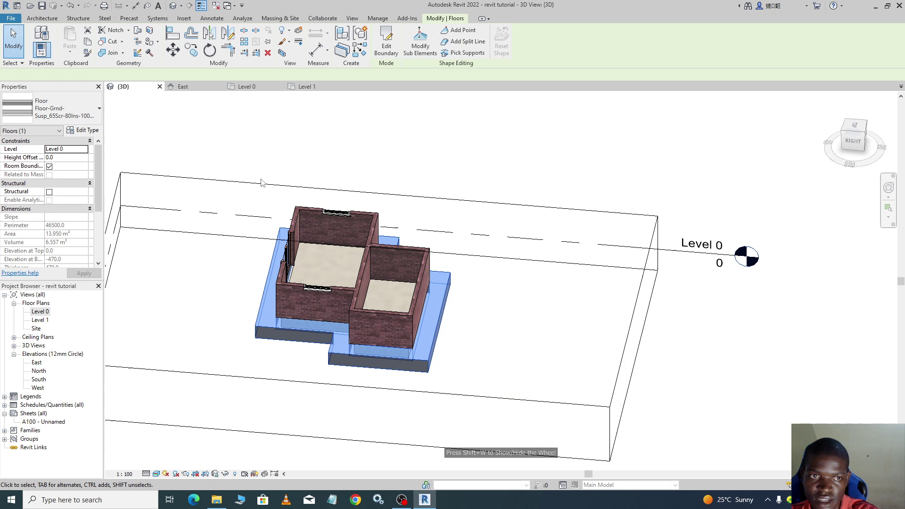
left_click(85, 131)
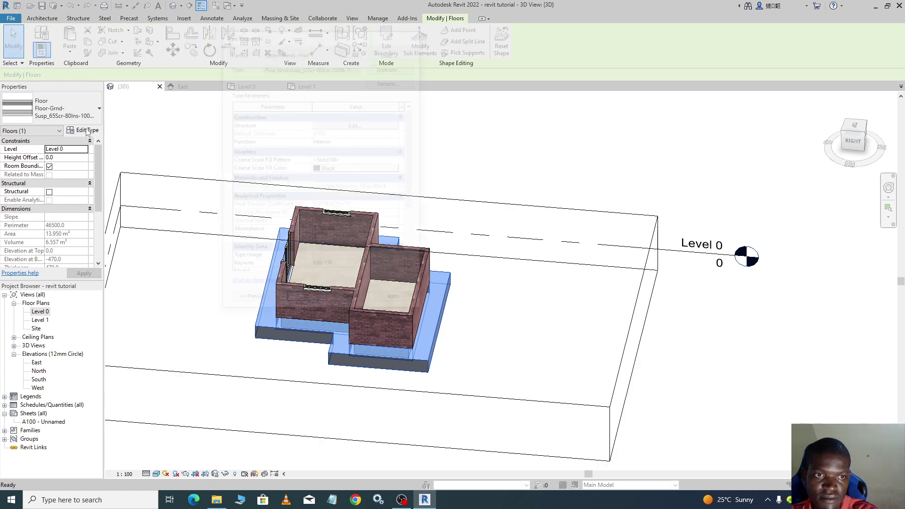
left_click(388, 67)
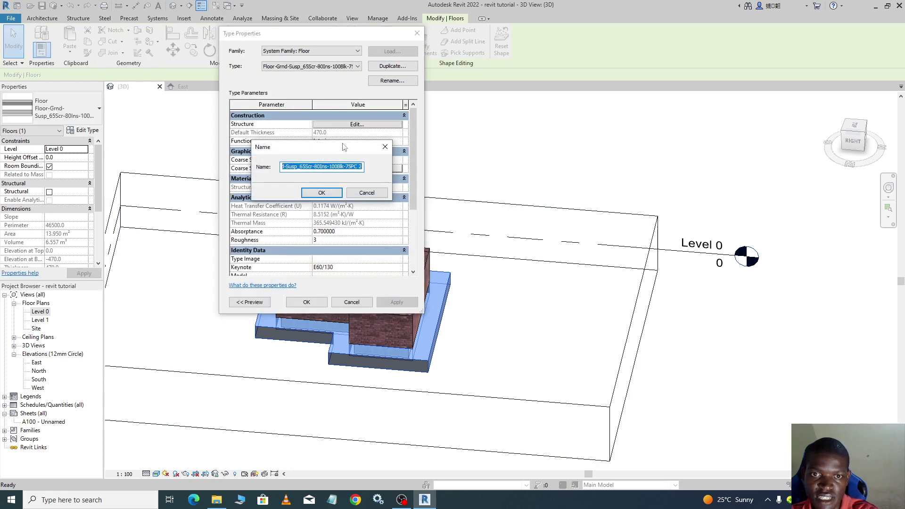
left_click_drag(361, 164, 274, 176)
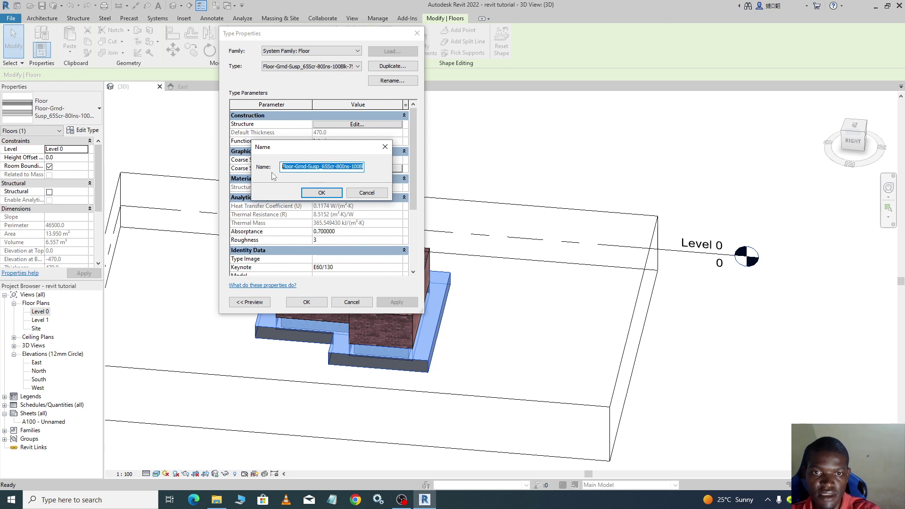
key("BackSpace")
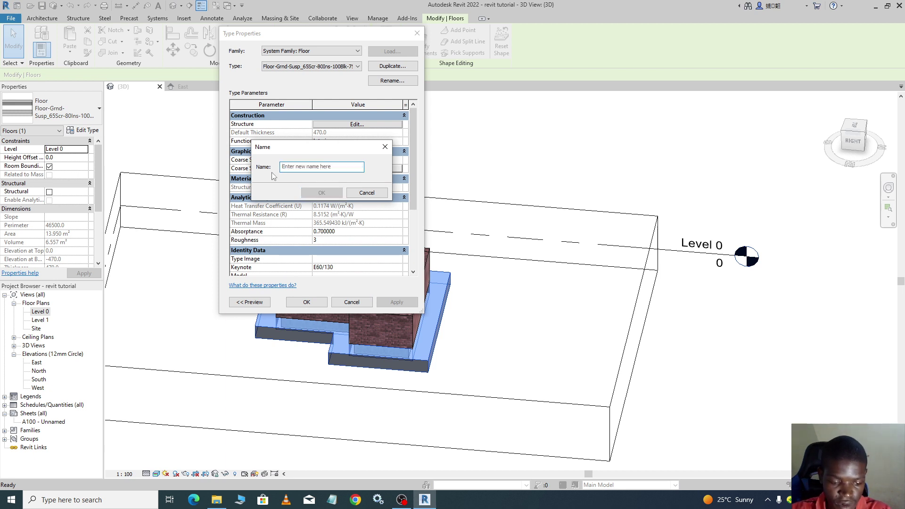
type("Ve")
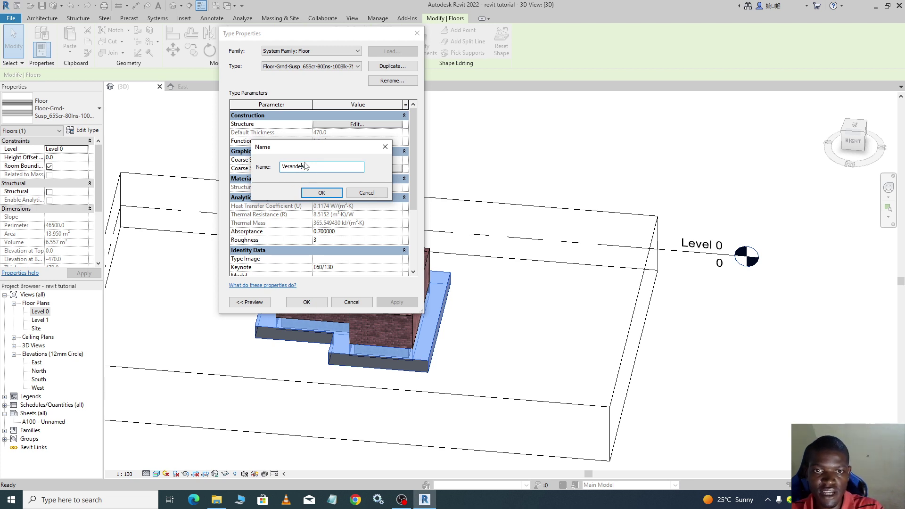
type("randah")
left_click(307, 191)
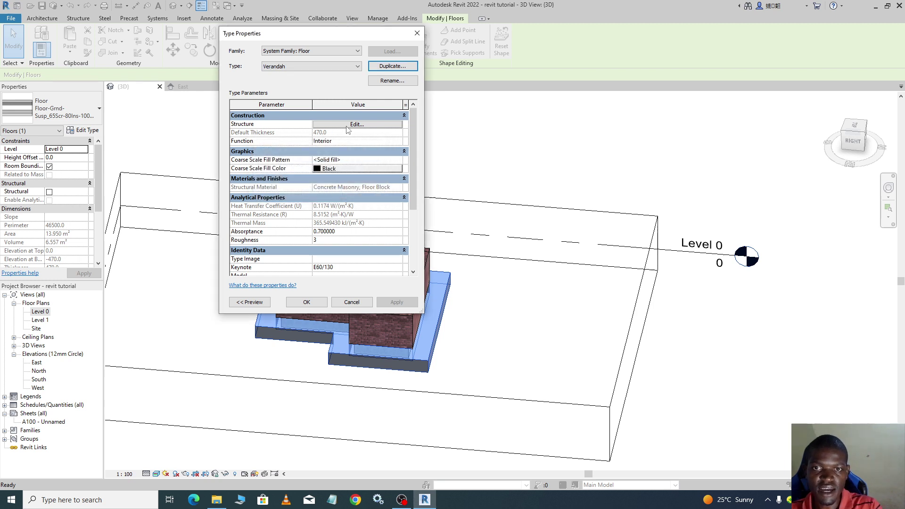
Open the Verandah floor's layer structure and start editing the Finish 1 layer material
left_click(357, 125)
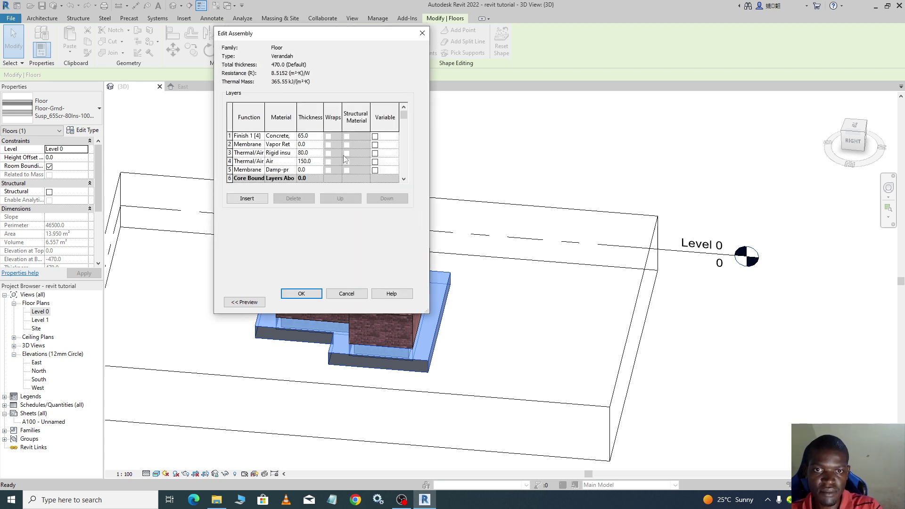
scroll(346, 159, "down", 2)
scroll(345, 159, "up", 2)
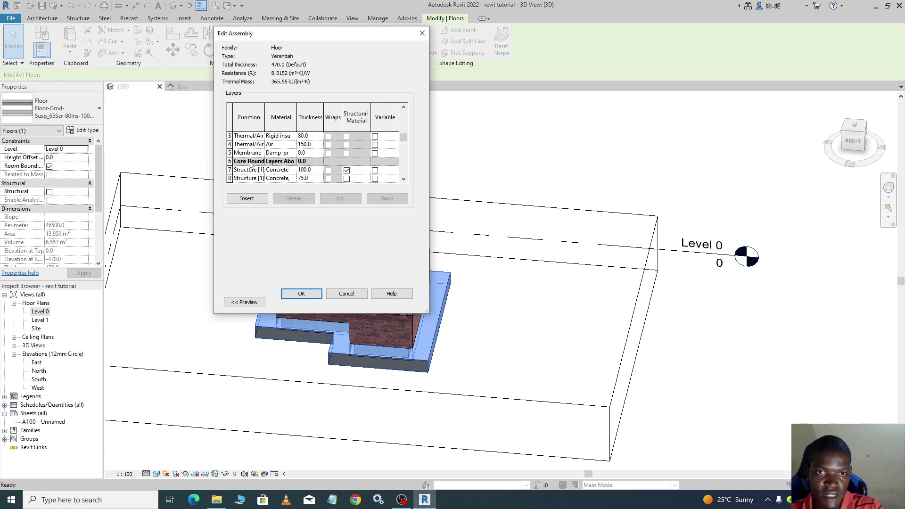
scroll(269, 147, "up", 1)
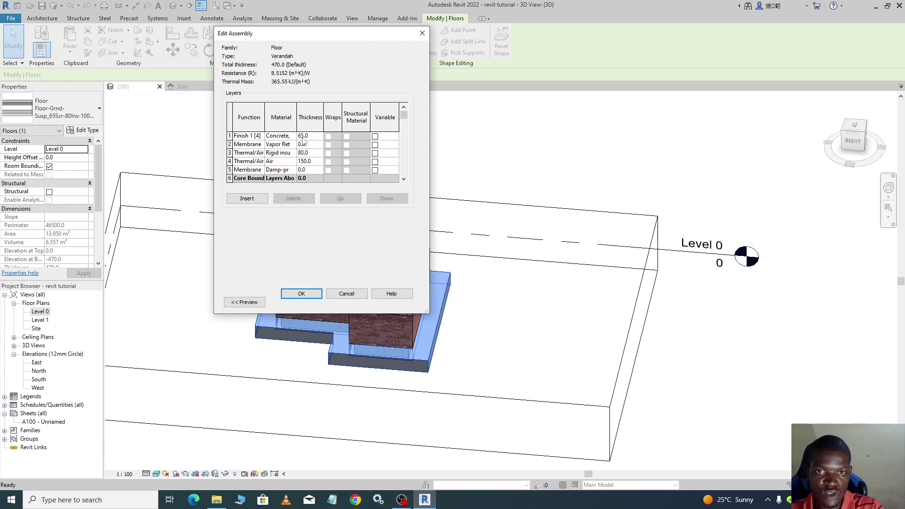
left_click(291, 137)
Create a new material from the finish layer's material browser
left_click(293, 135)
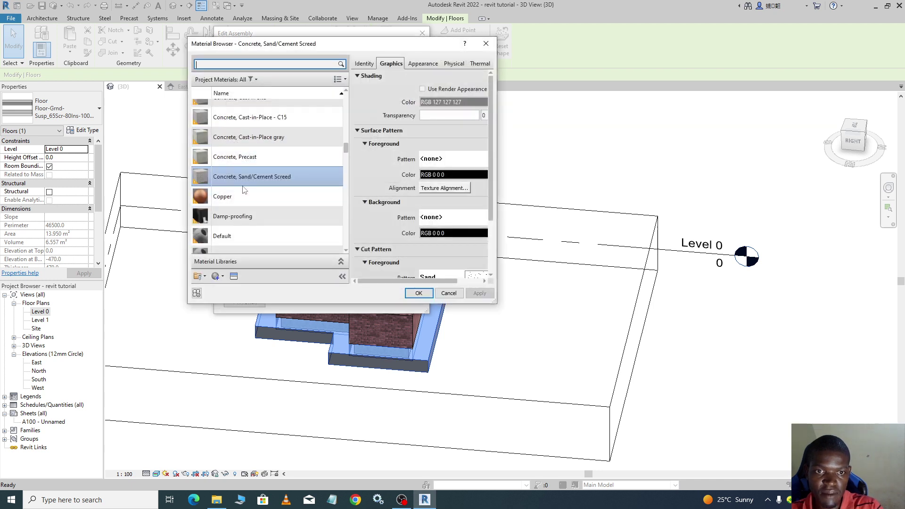
scroll(248, 188, "down", 8)
scroll(247, 194, "down", 12)
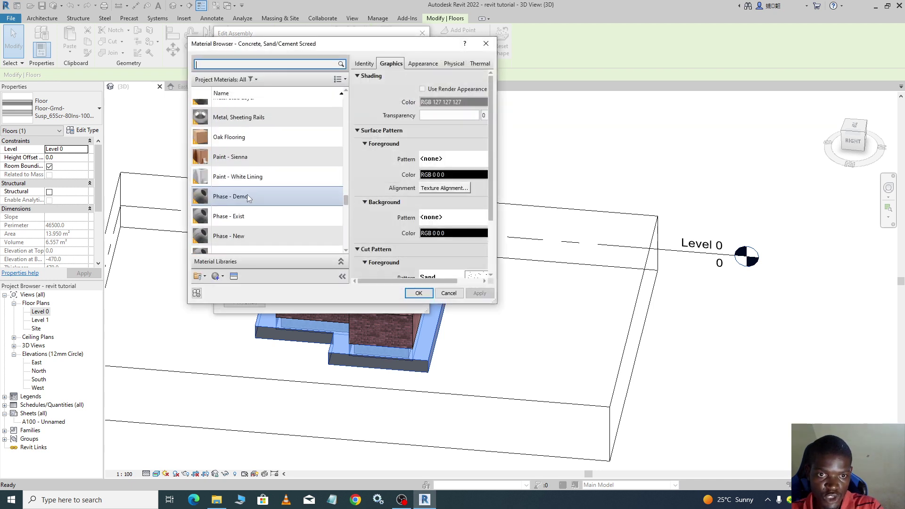
scroll(248, 198, "down", 3)
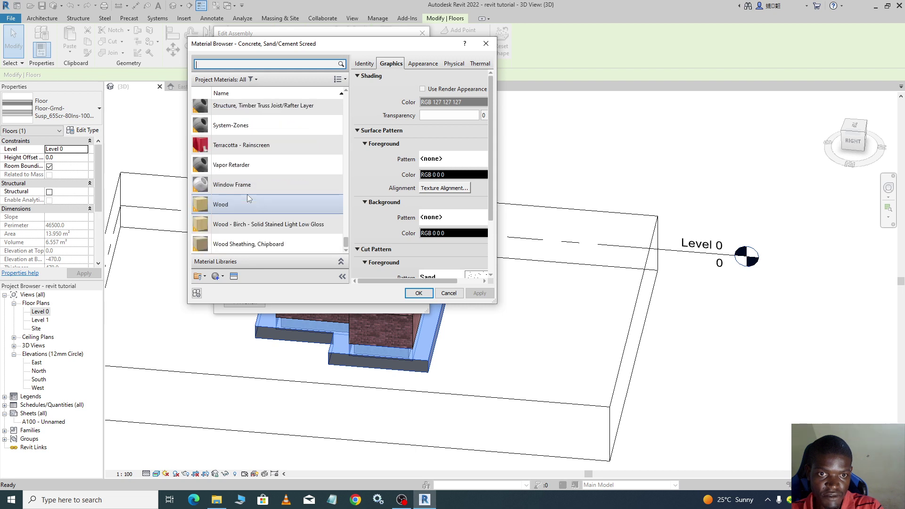
left_click(222, 277)
left_click(234, 289)
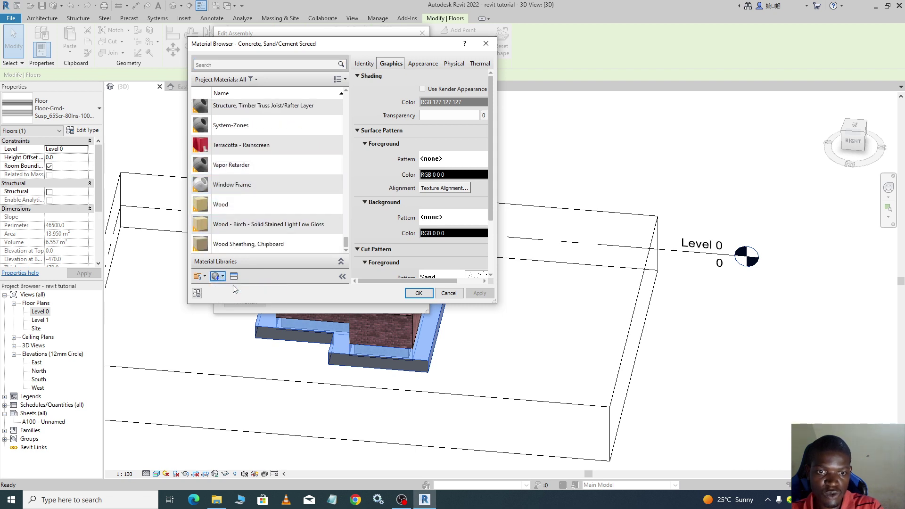
Rename the new material to 'verandah finish' and make its shading use render appearance
right_click(259, 162)
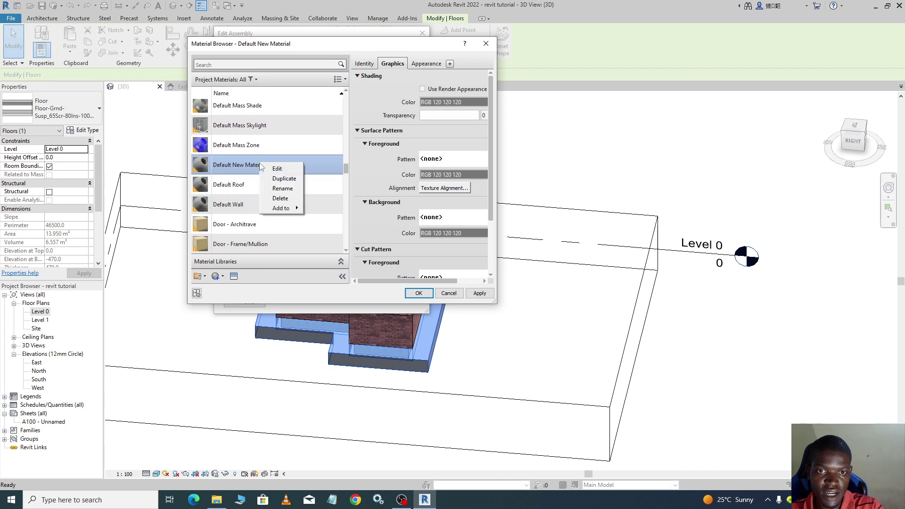
left_click(284, 188)
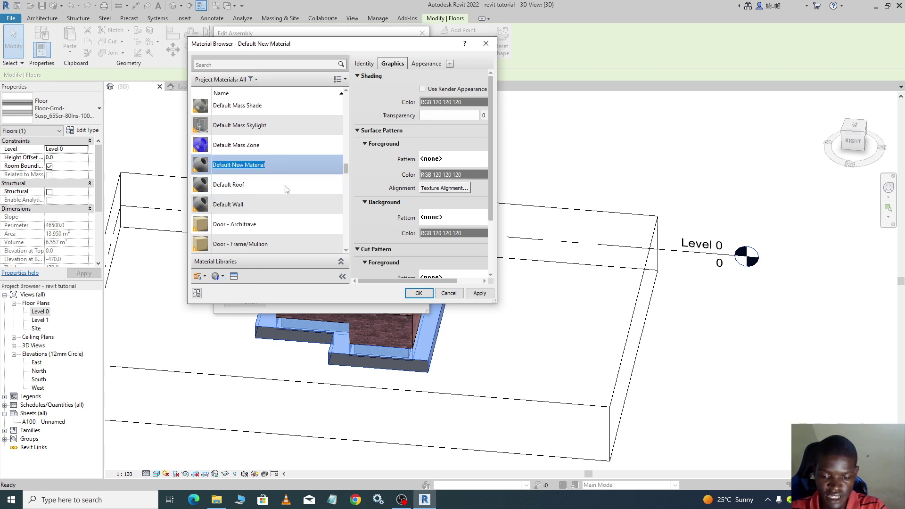
key("BackSpace")
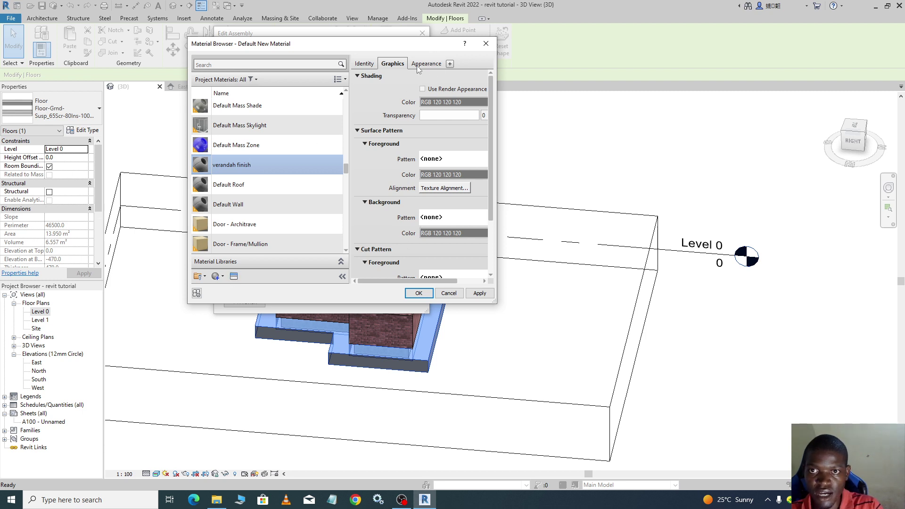
left_click(422, 89)
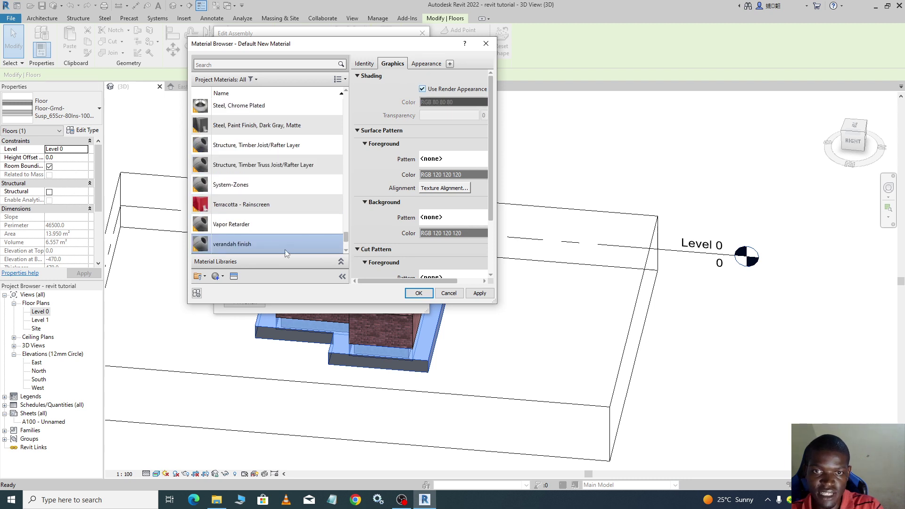
Open the appearance asset library and browse to Appearance Library > Ceramic
left_click(415, 64)
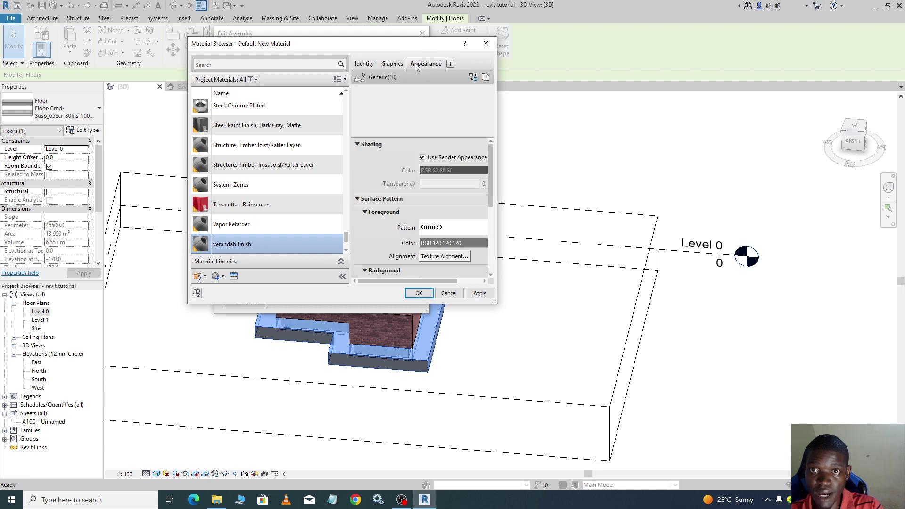
left_click(473, 78)
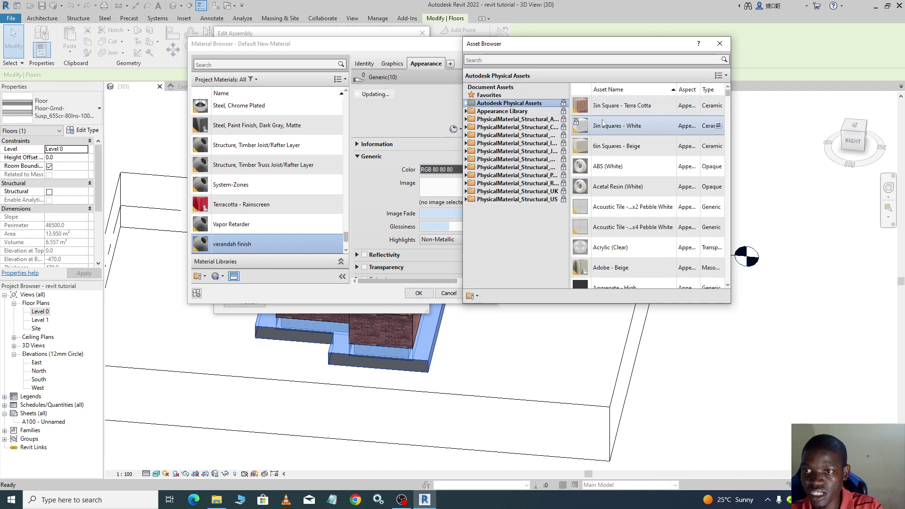
left_click(466, 103)
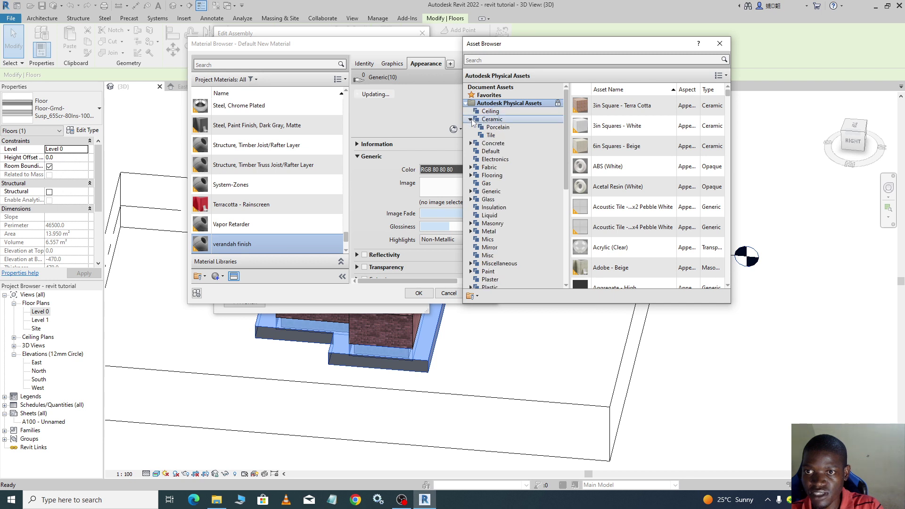
left_click(495, 121)
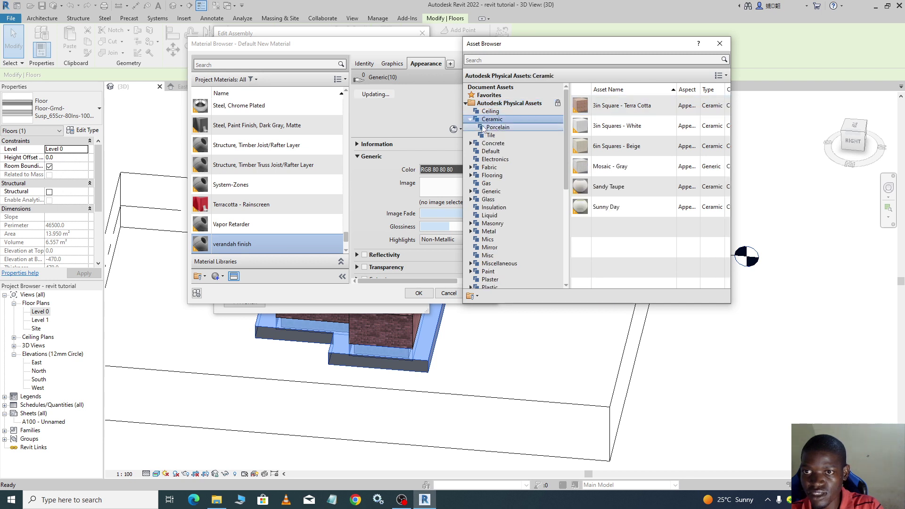
double_click(492, 120)
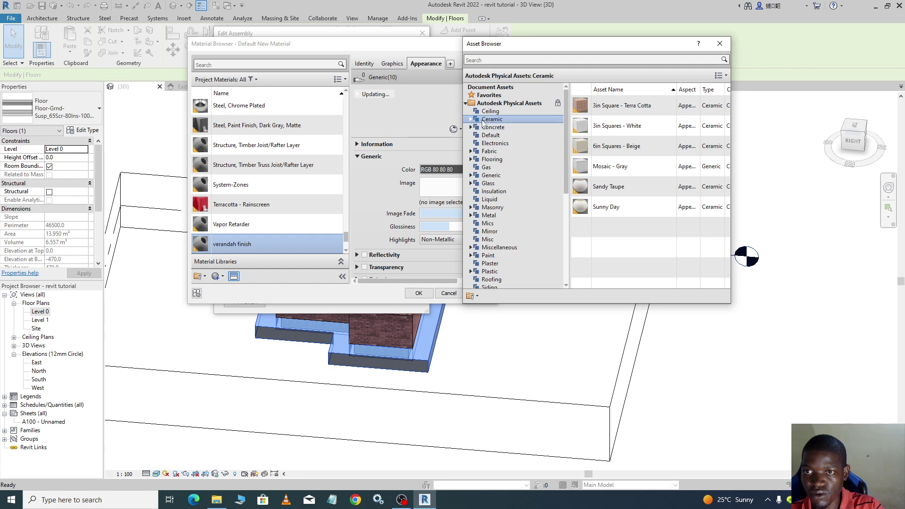
double_click(489, 121)
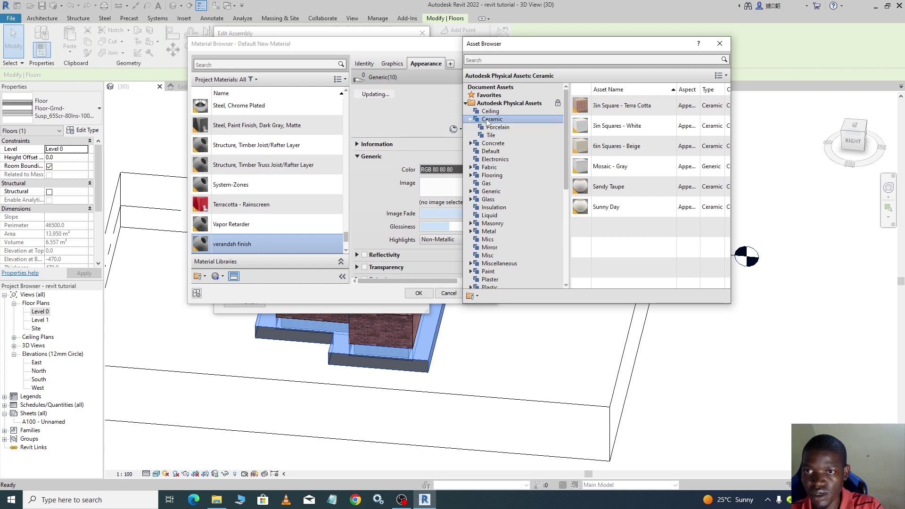
left_click(466, 103)
left_click(466, 112)
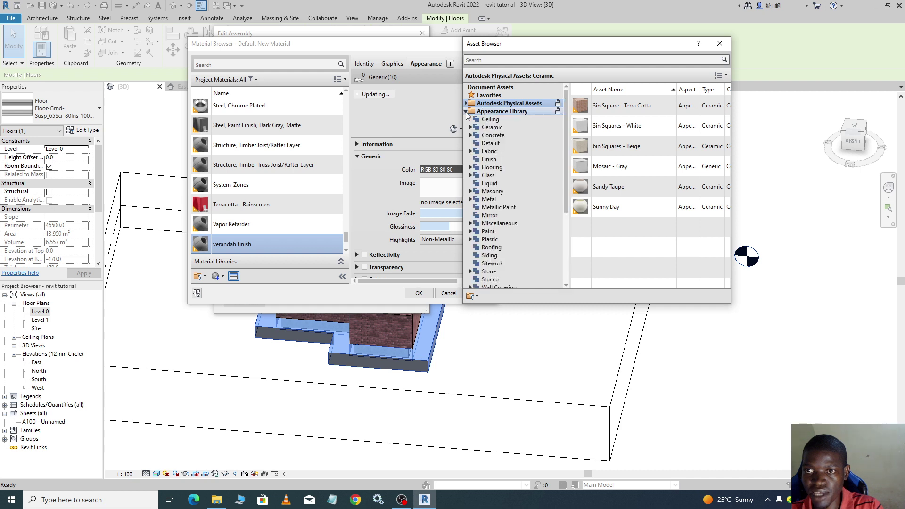
left_click(493, 127)
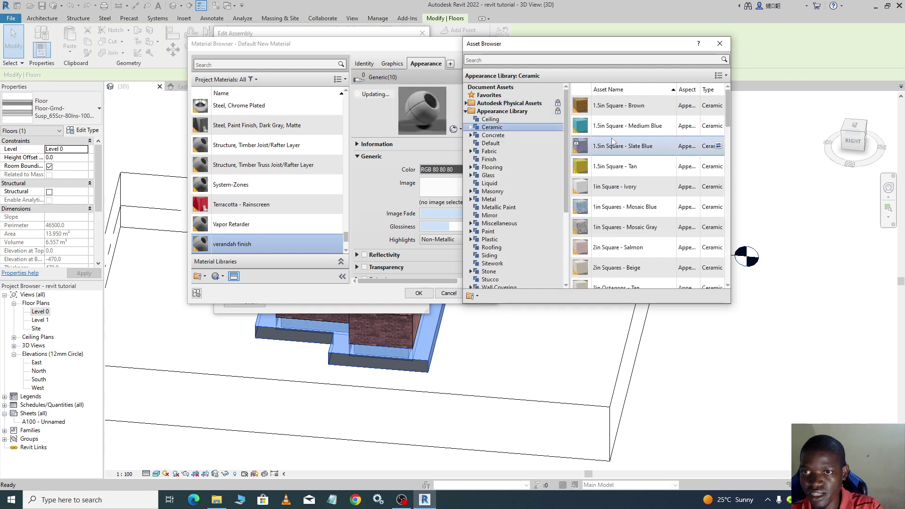
Assign the 1in Squares - Mosaic Blue ceramic appearance to the verandah finish material
scroll(613, 141, "down", 8)
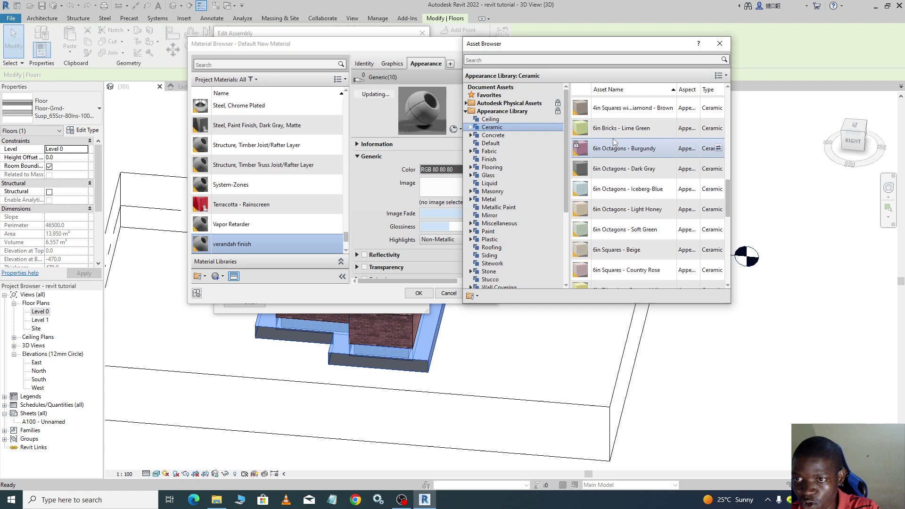
scroll(613, 139, "up", 5)
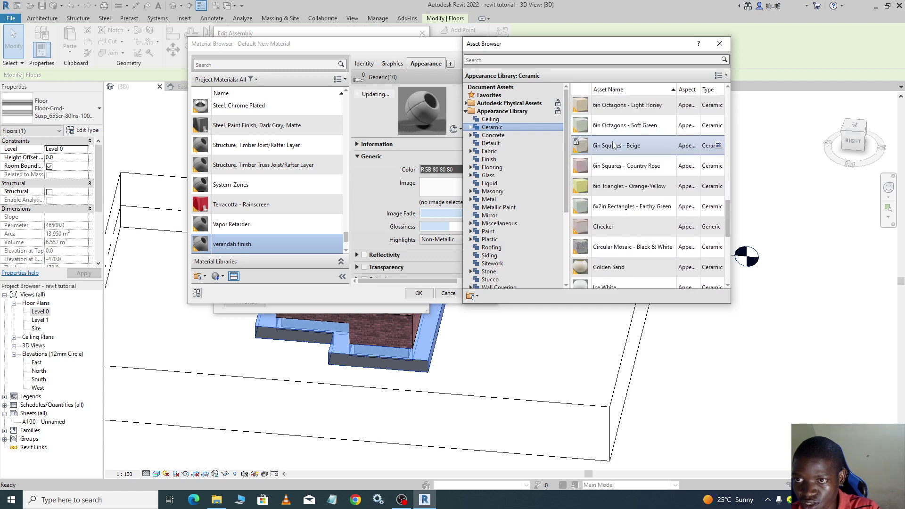
scroll(613, 145, "up", 3)
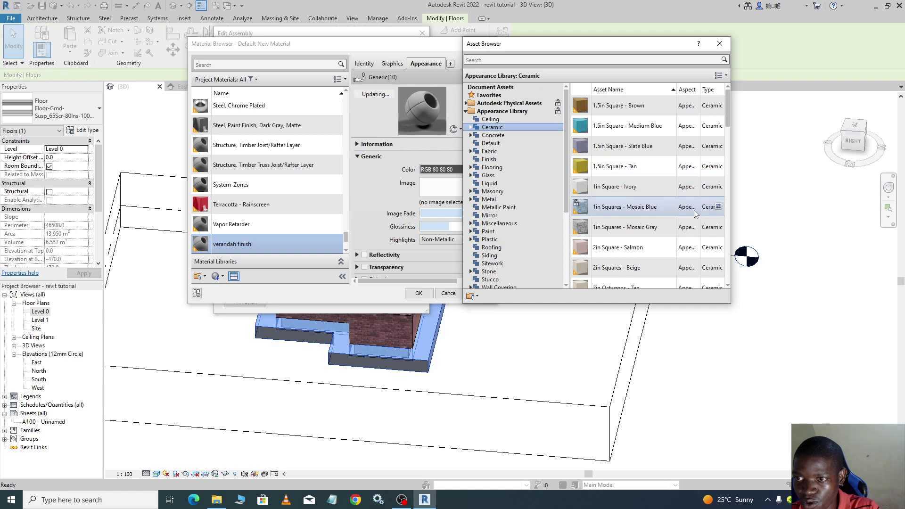
left_click(718, 206)
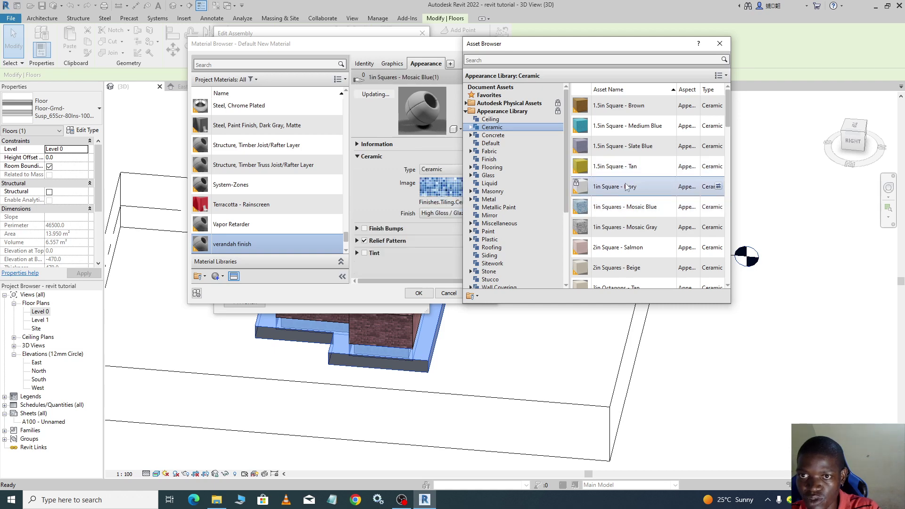
Apply the blue mosaic material and confirm the Material Browser, Edit Assembly and Type Properties dialogs
left_click(720, 43)
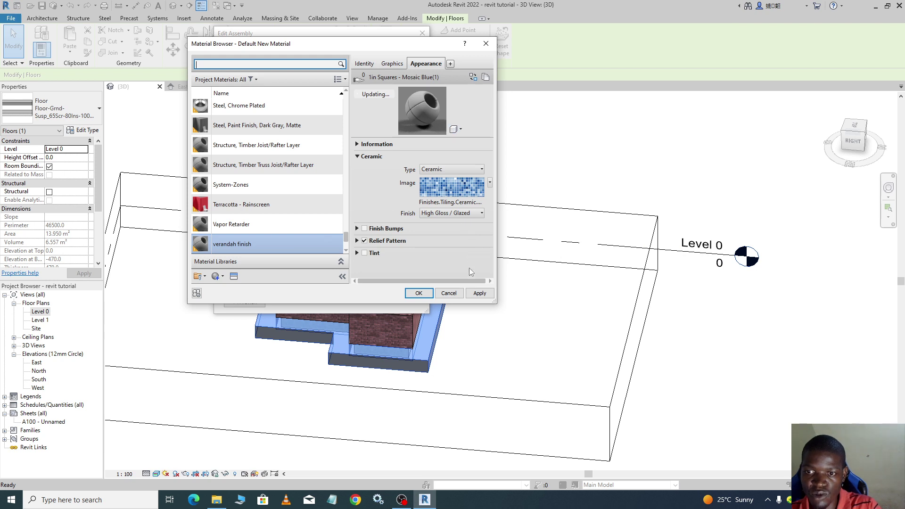
left_click(483, 296)
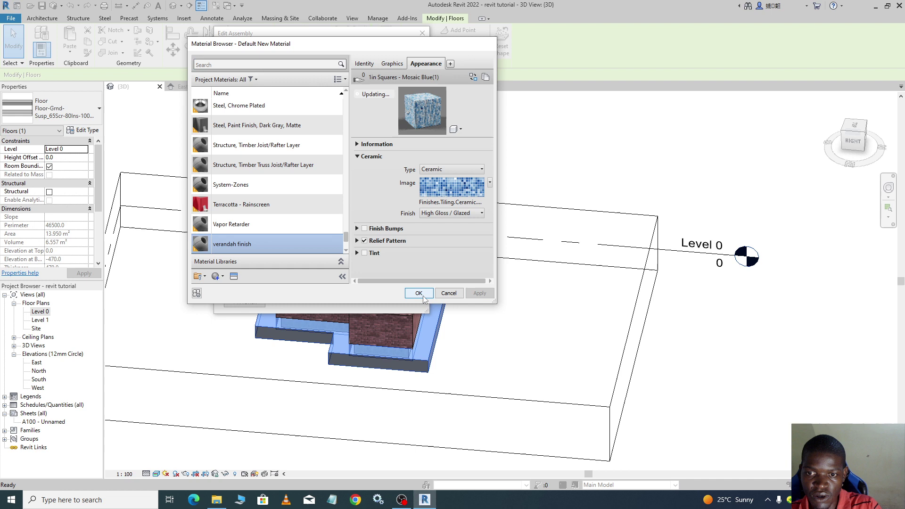
left_click(423, 296)
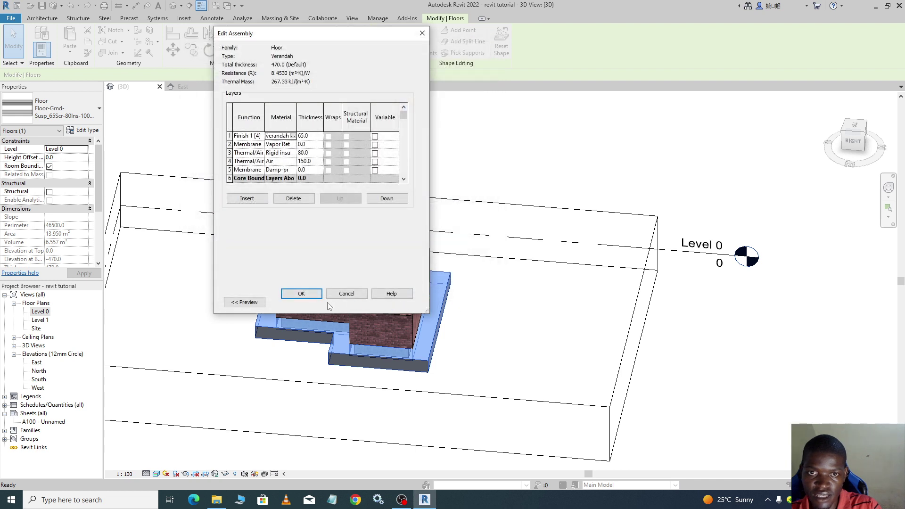
left_click(301, 293)
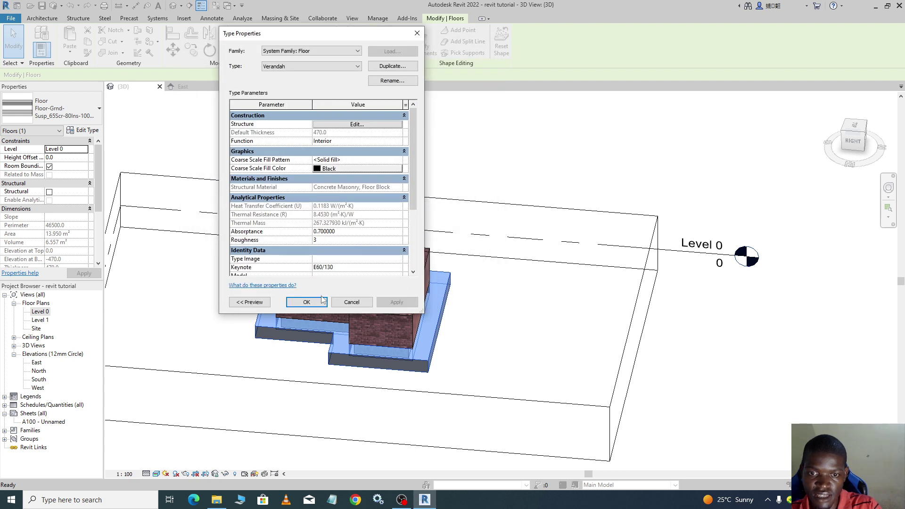
left_click(306, 302)
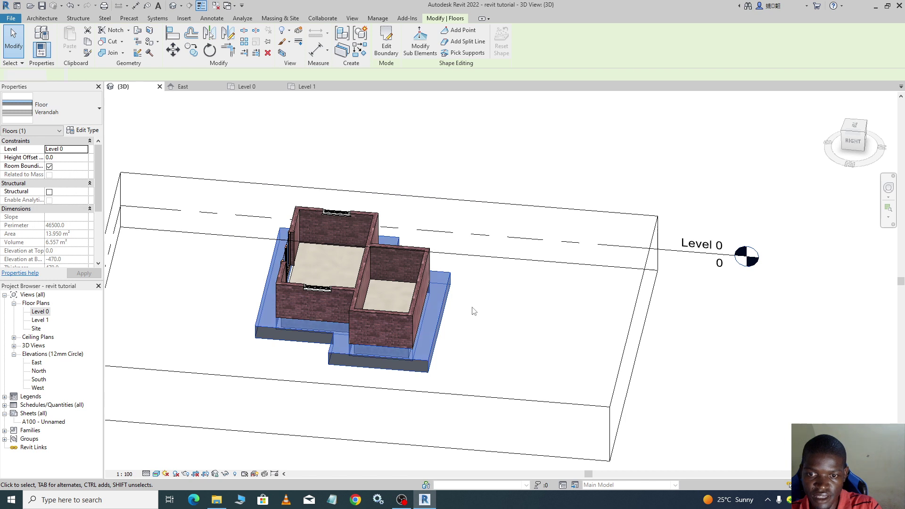
left_click(505, 319)
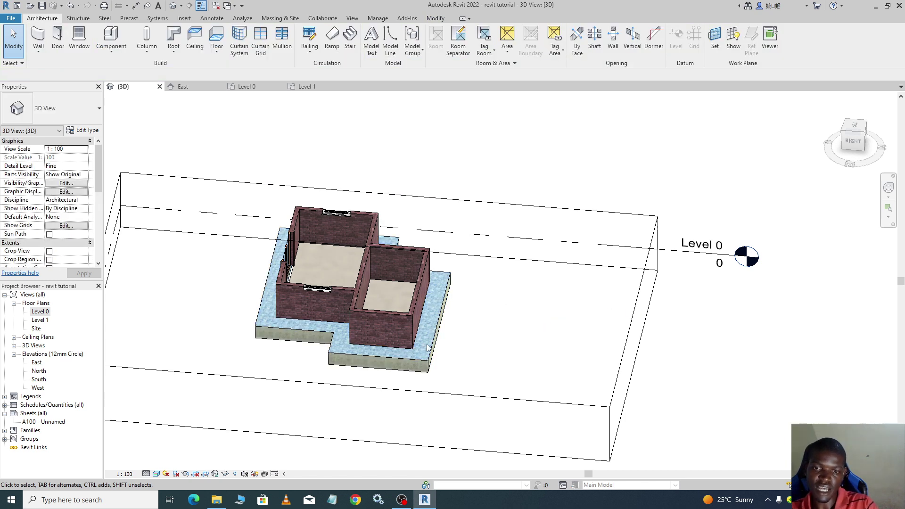
Switch the 3D view's visual style to Realistic and zoom to inspect the verandah
left_click(156, 474)
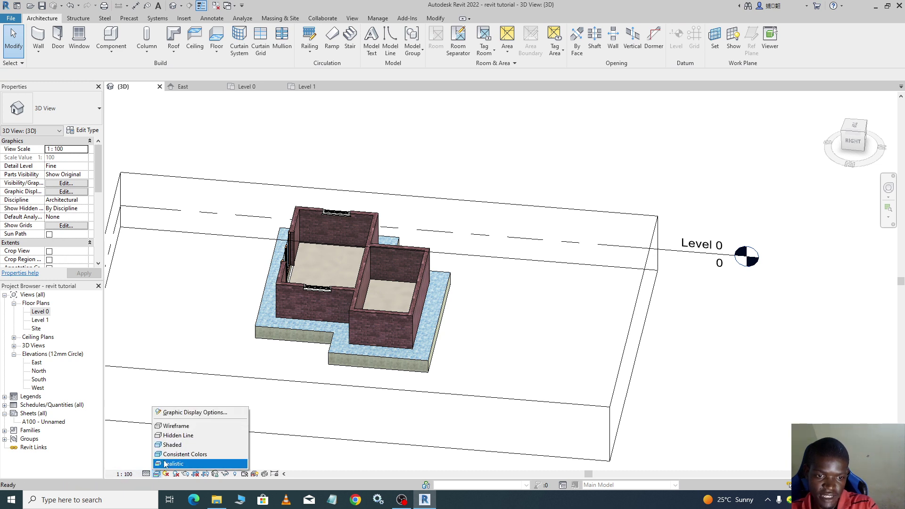
left_click(172, 464)
scroll(412, 351, "up", 2)
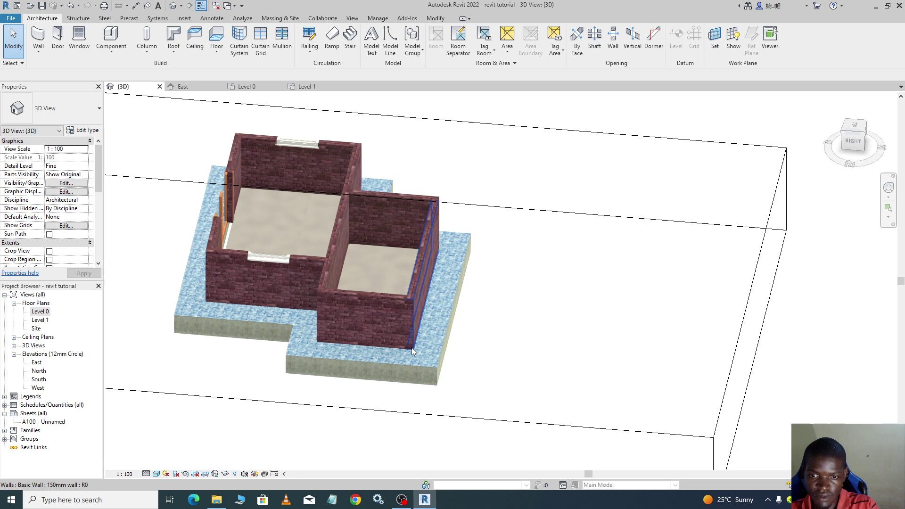
scroll(412, 352, "up", 3)
scroll(420, 360, "down", 5)
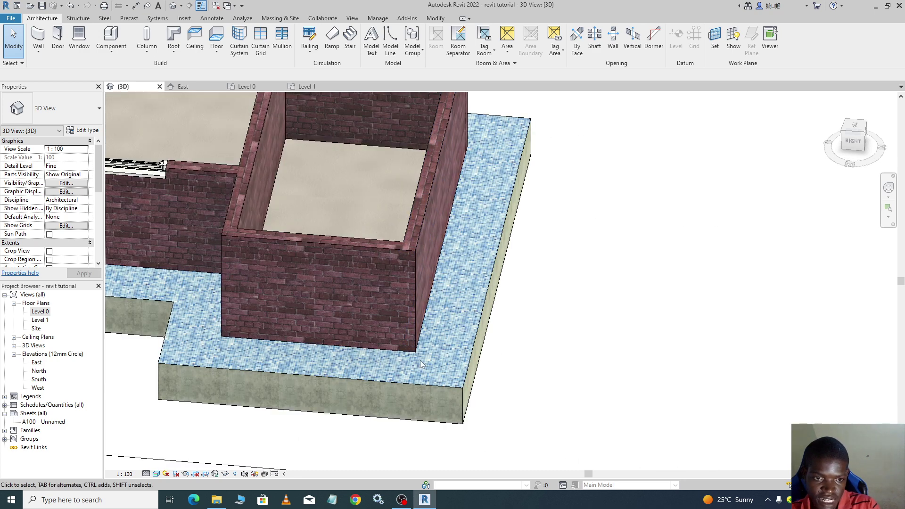
scroll(437, 341, "down", 2)
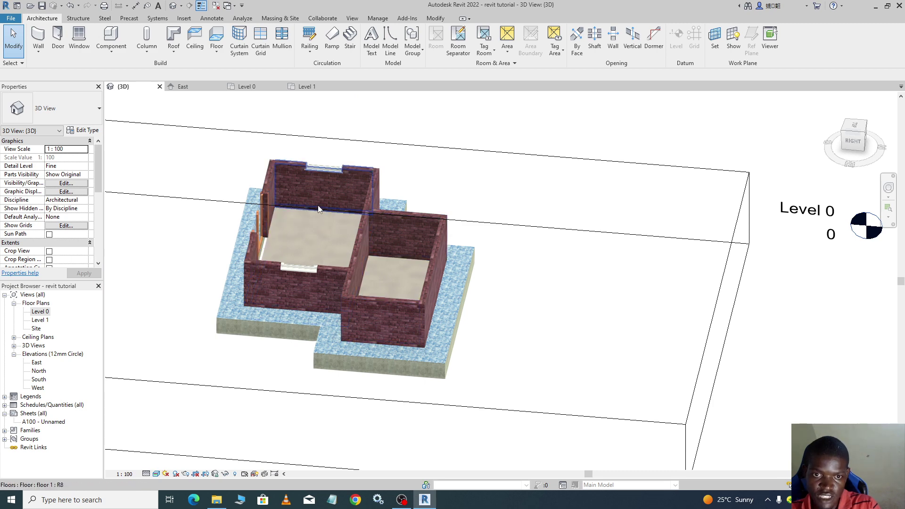
Select the section box and drag its top grip down to cut the walls low
scroll(637, 204, "down", 2)
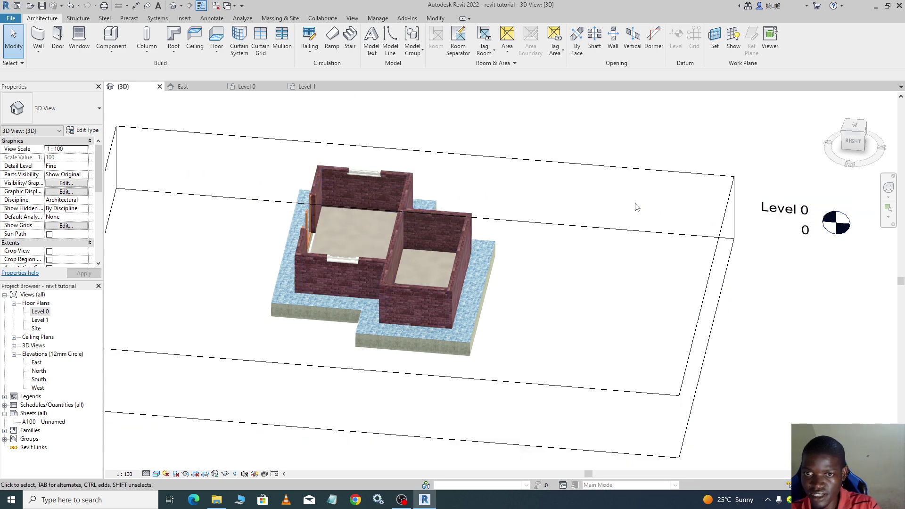
left_click(429, 158)
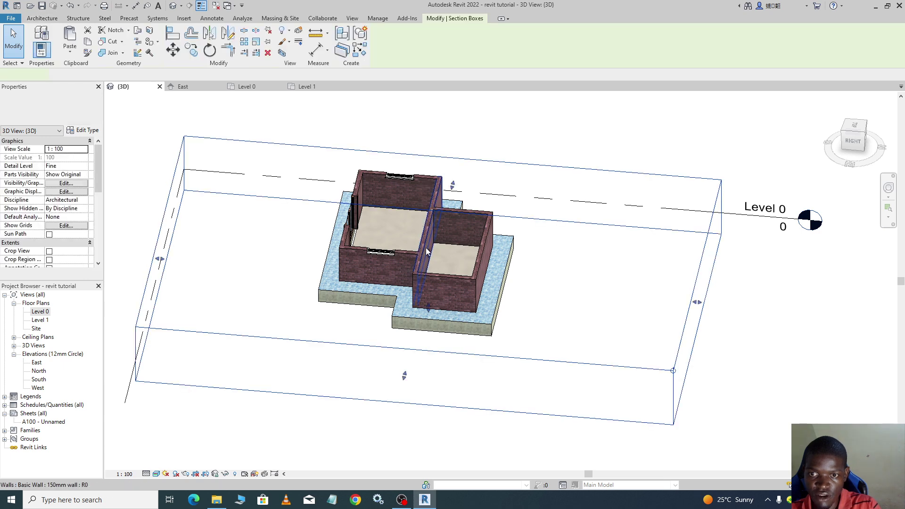
left_click_drag(429, 272, 428, 273)
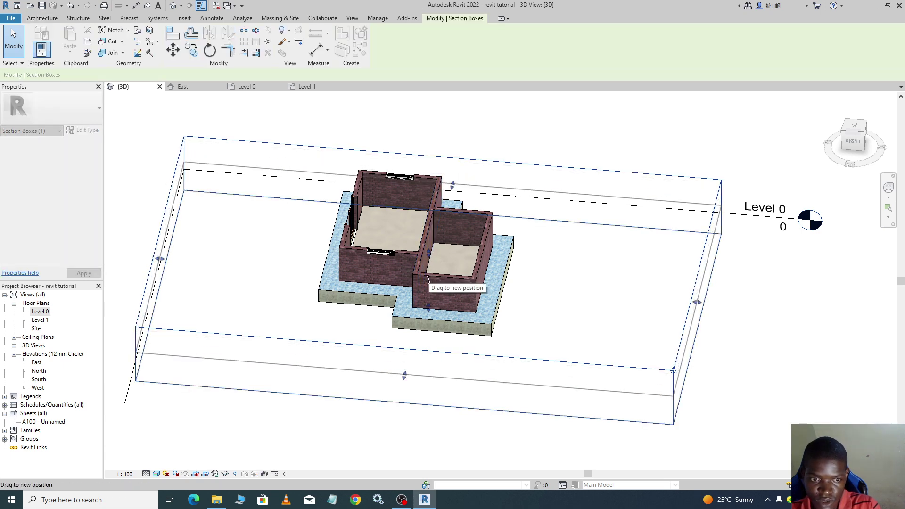
scroll(389, 230, "up", 3)
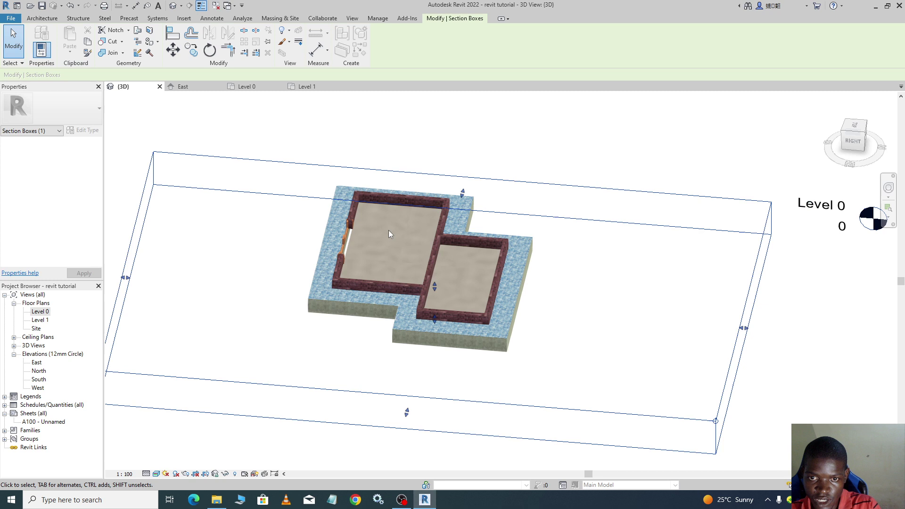
scroll(433, 262, "down", 2)
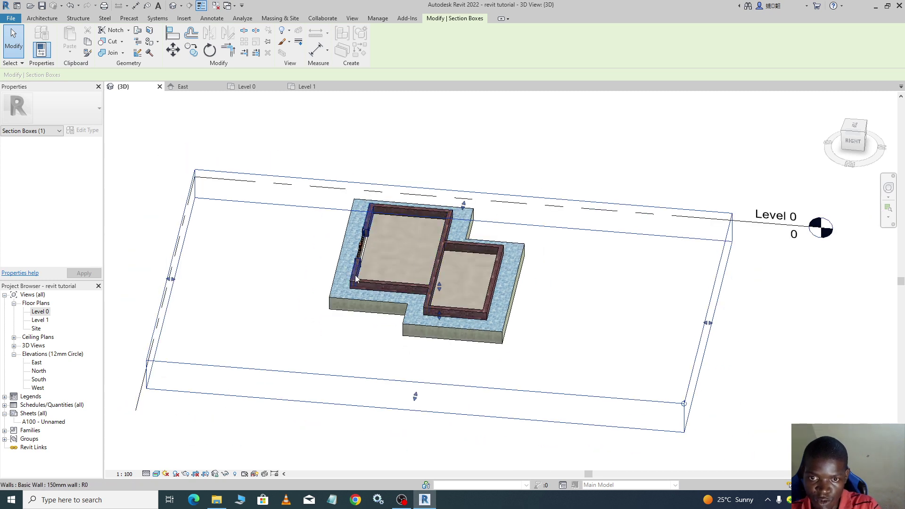
scroll(353, 278, "up", 2)
scroll(523, 160, "down", 1)
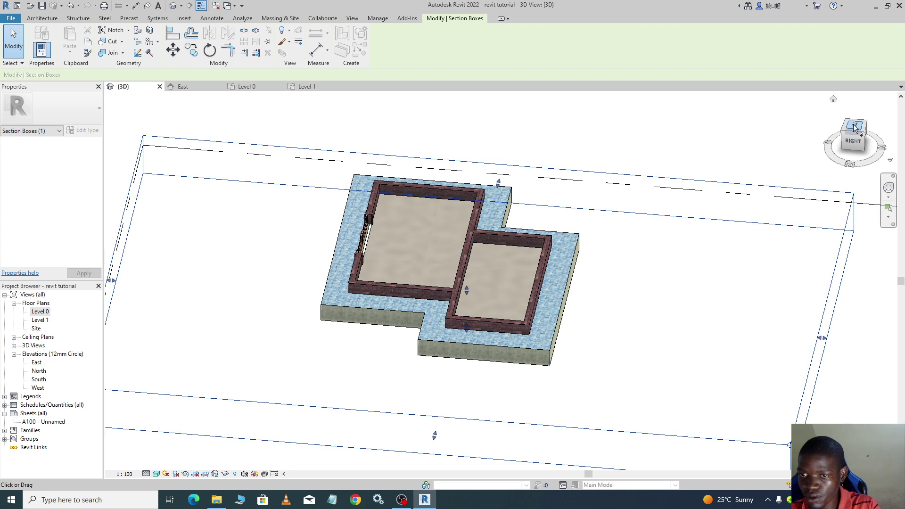
Check the cut model from the Top view, then return to the Home isometric view
left_click(854, 125)
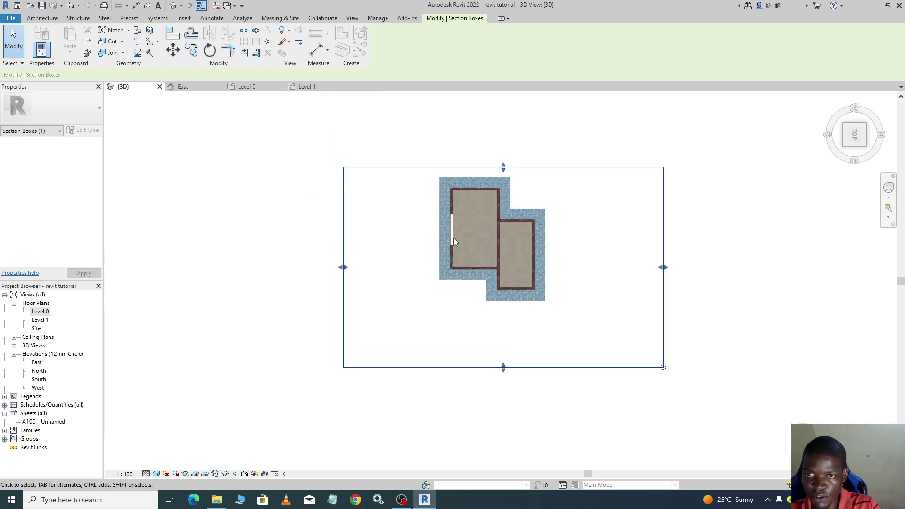
left_click(454, 238)
scroll(462, 222, "up", 5)
left_click(466, 183)
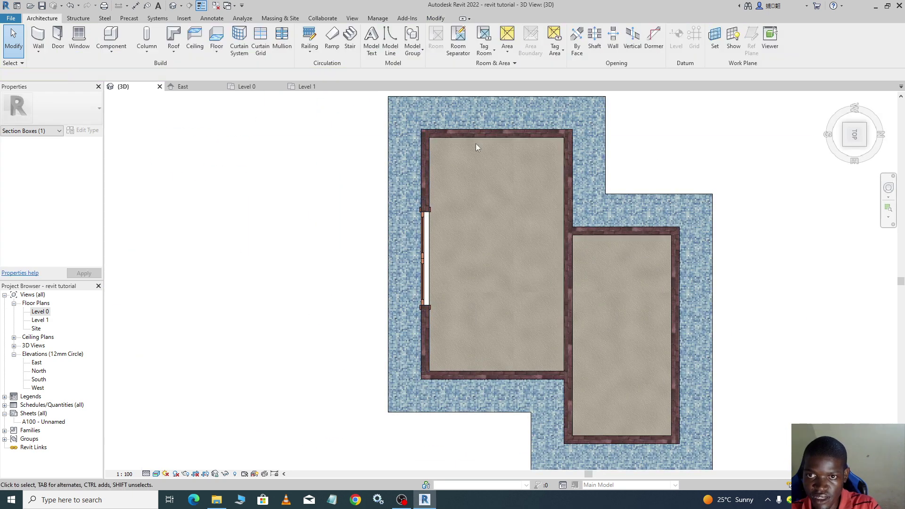
left_click(562, 144)
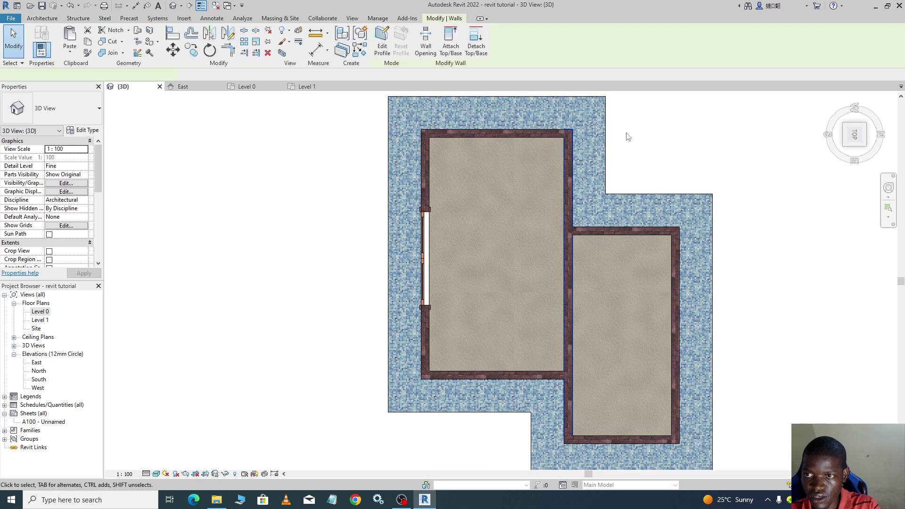
left_click(626, 139)
scroll(626, 162, "down", 3)
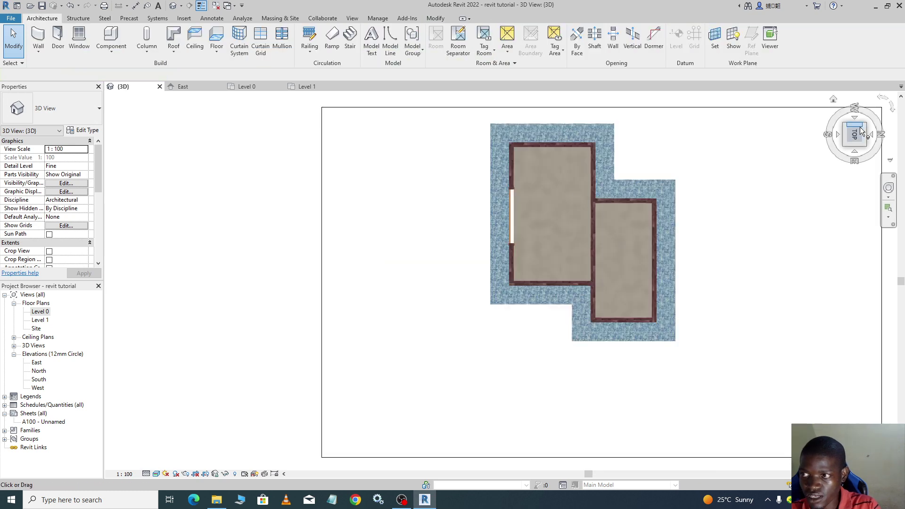
left_click(832, 101)
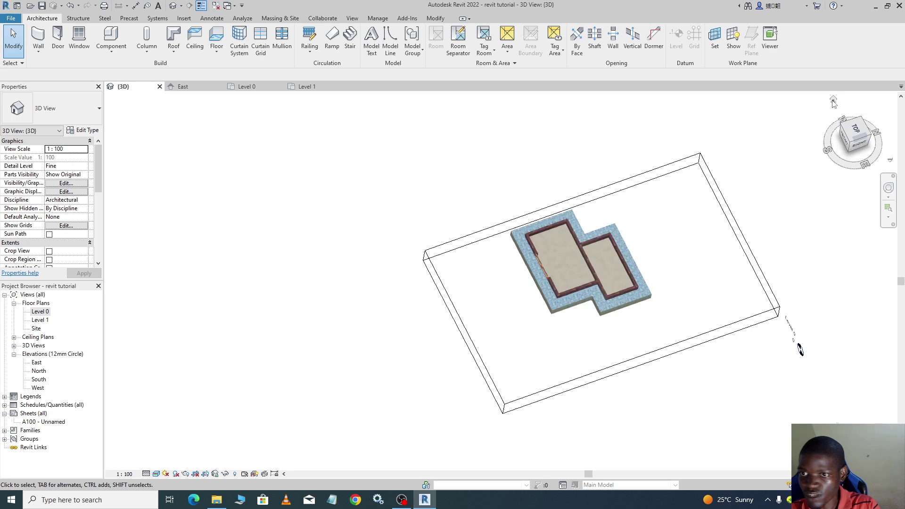
scroll(452, 309, "up", 6)
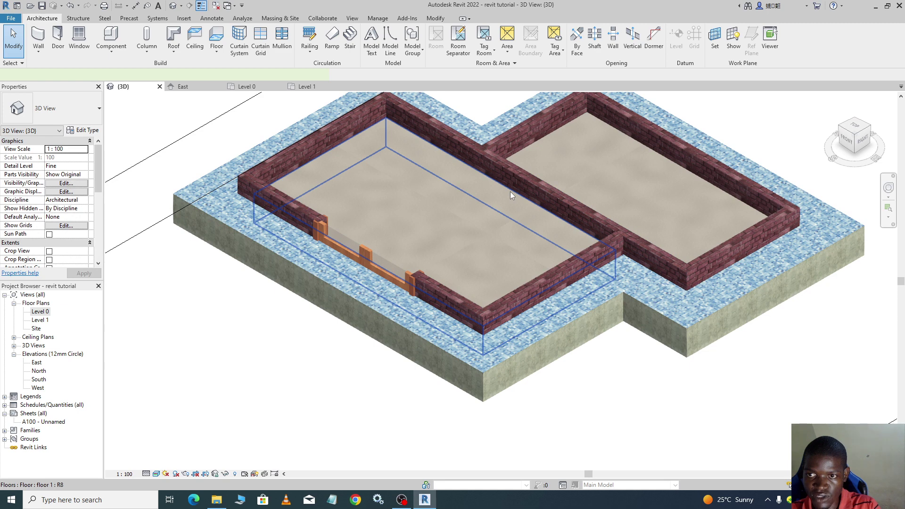
Select the larger room's floor and duplicate floor 1 as a new type 'Interior floor 1'
left_click(511, 193)
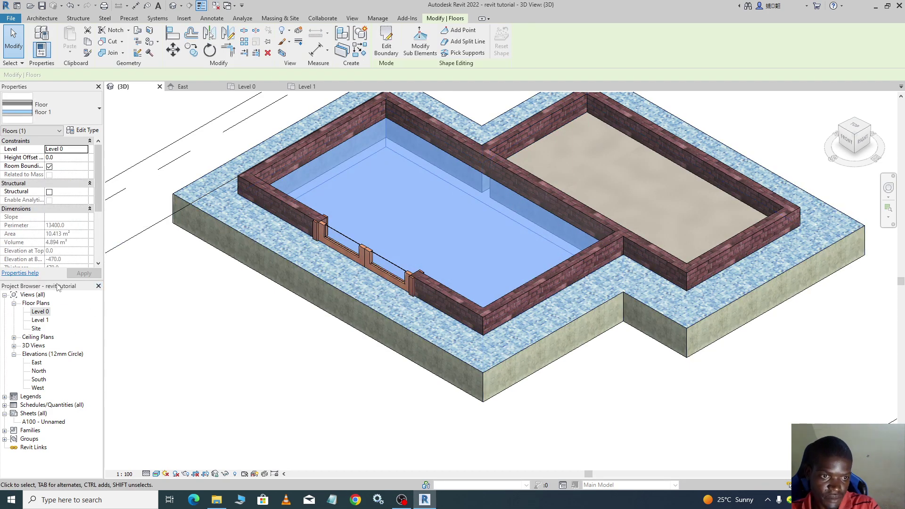
left_click(87, 131)
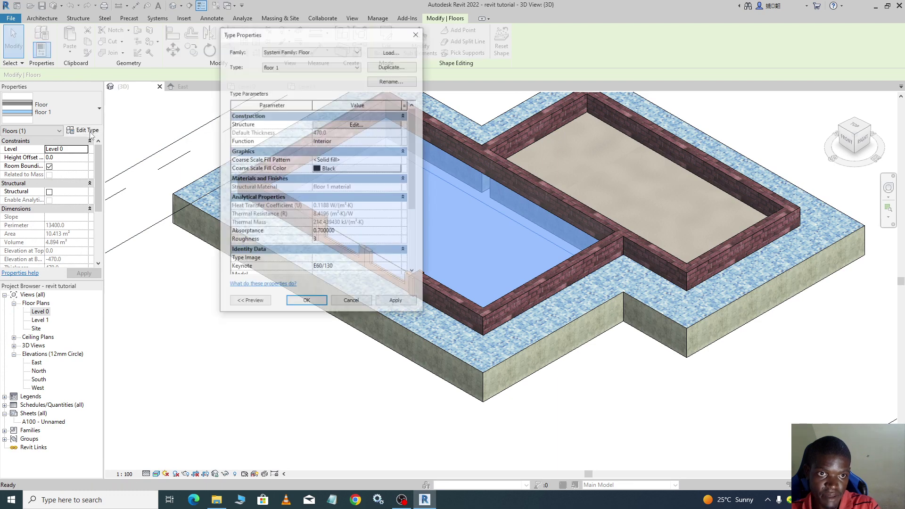
left_click(392, 66)
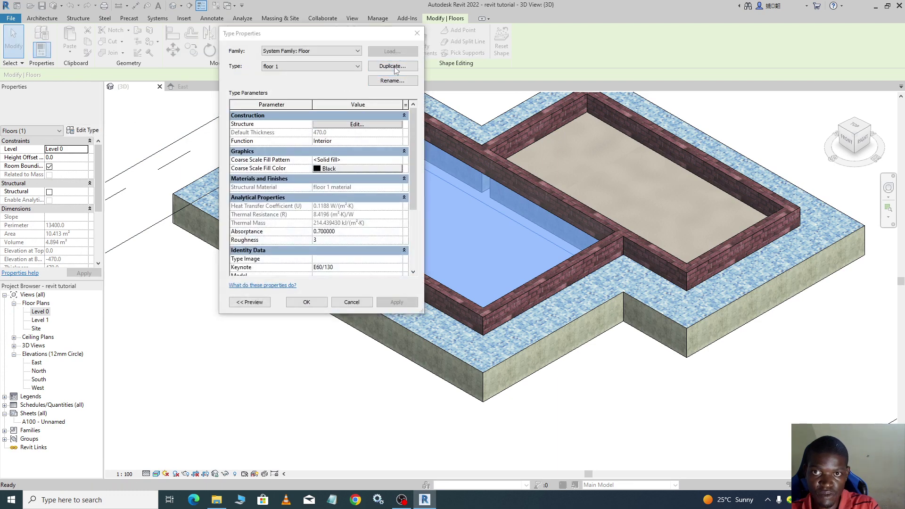
key("BackSpace")
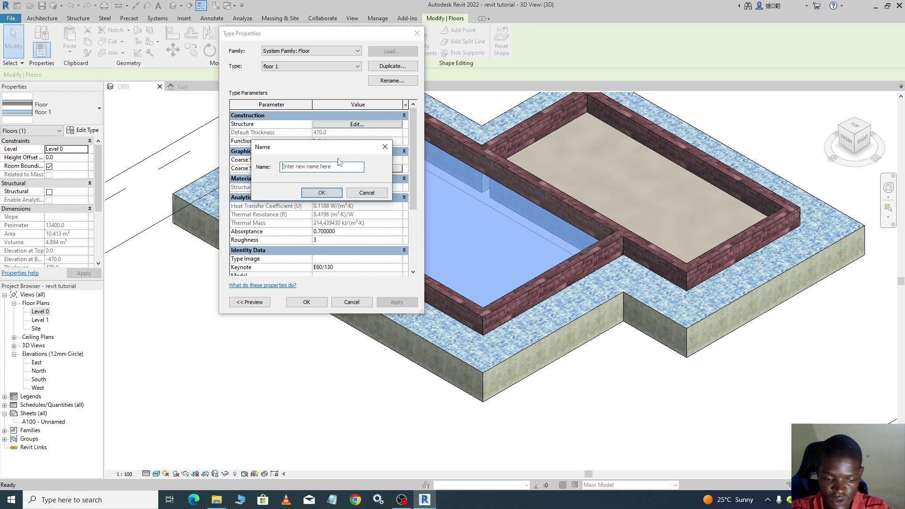
type("Interio")
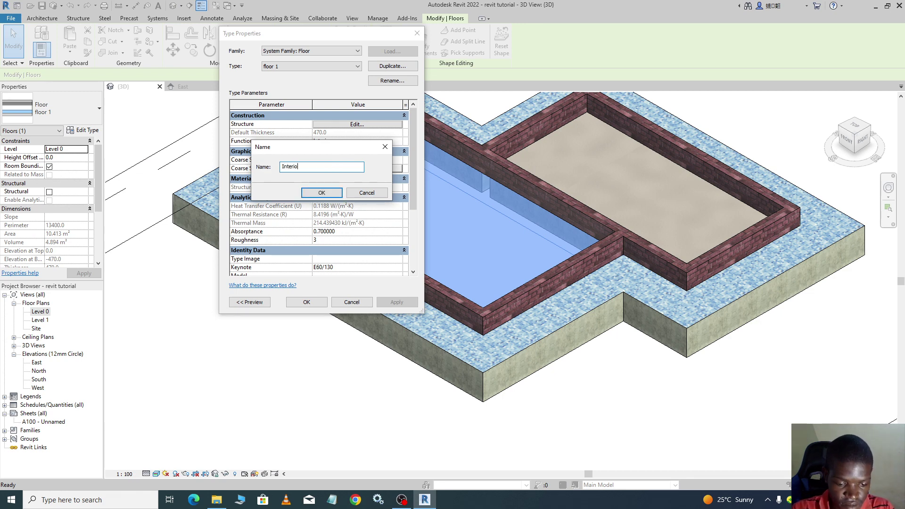
type("r floor ")
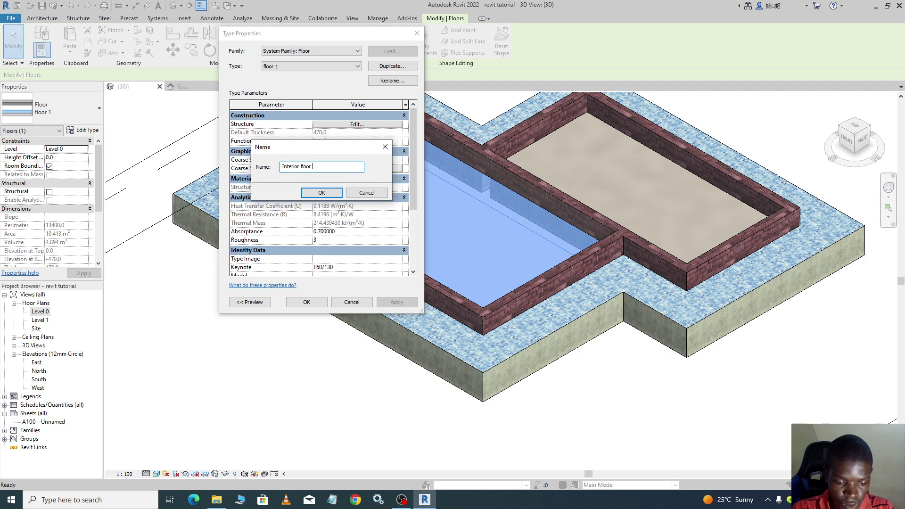
type("1")
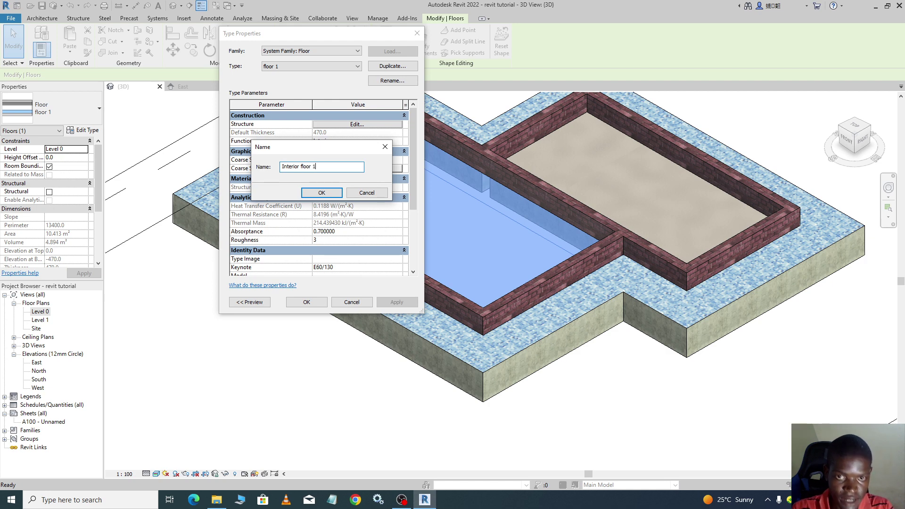
left_click(335, 191)
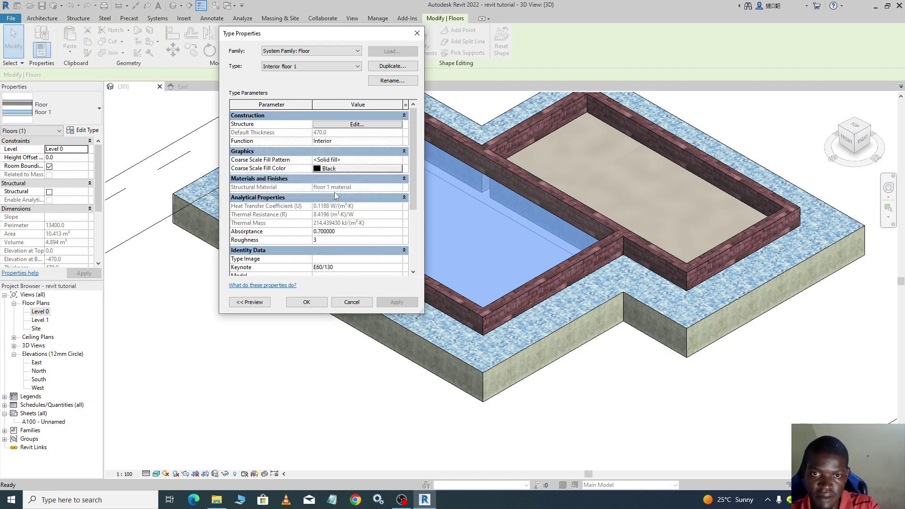
Open the interior floor's layer structure and browse materials for the top finish layer
left_click(357, 125)
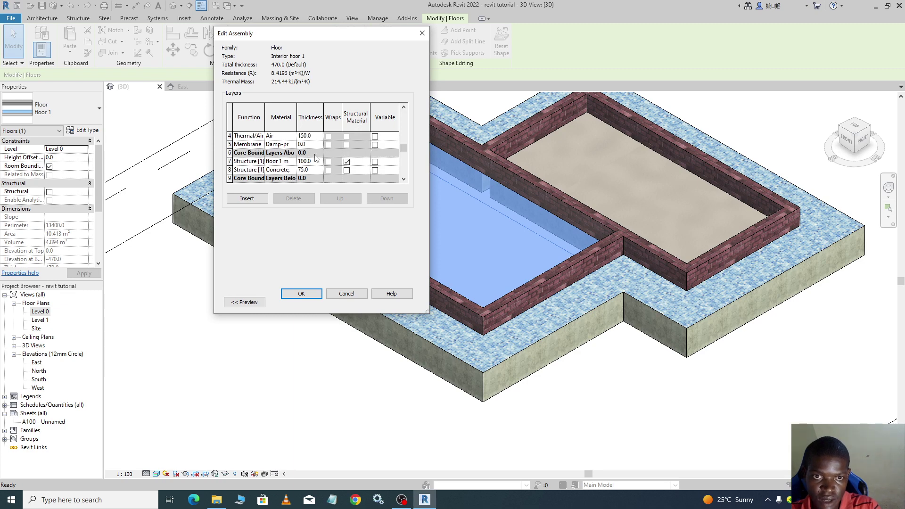
scroll(316, 158, "down", 2)
scroll(316, 160, "up", 3)
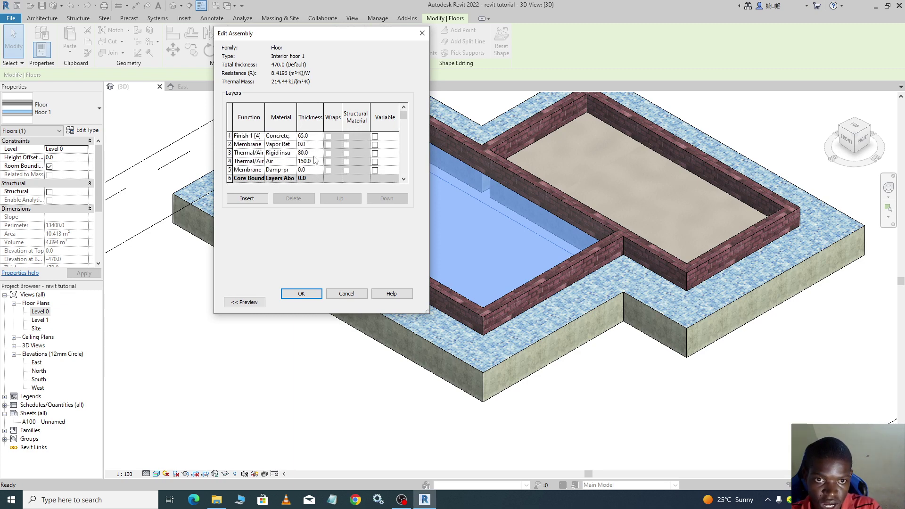
left_click(288, 136)
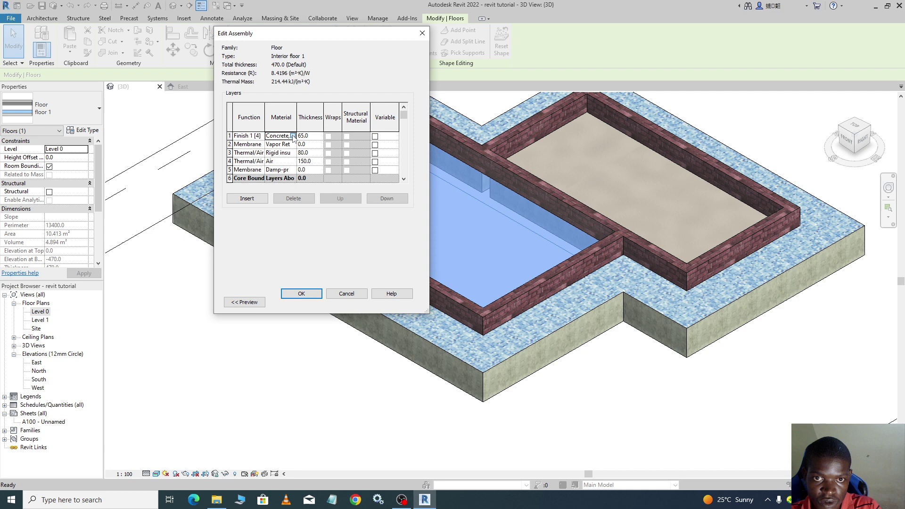
left_click(292, 136)
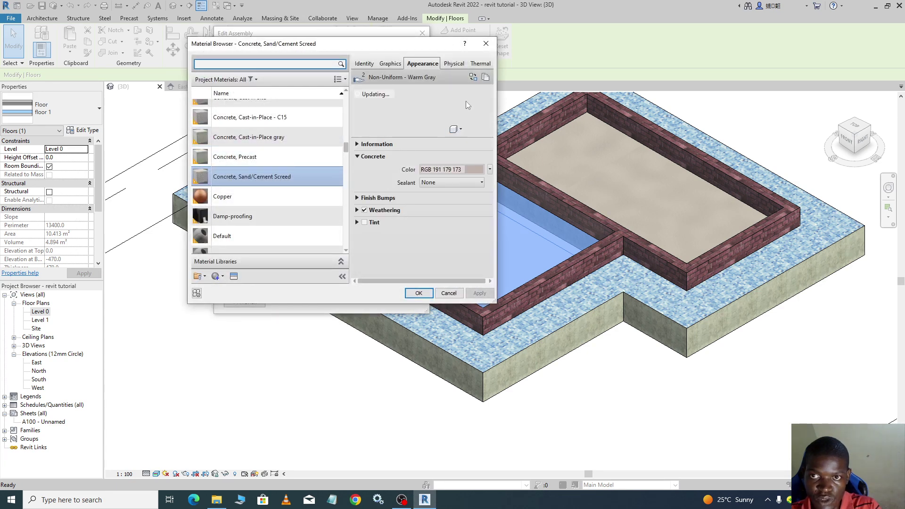
Set the screed material's shading to use render appearance and open the asset library to replace it
left_click(391, 64)
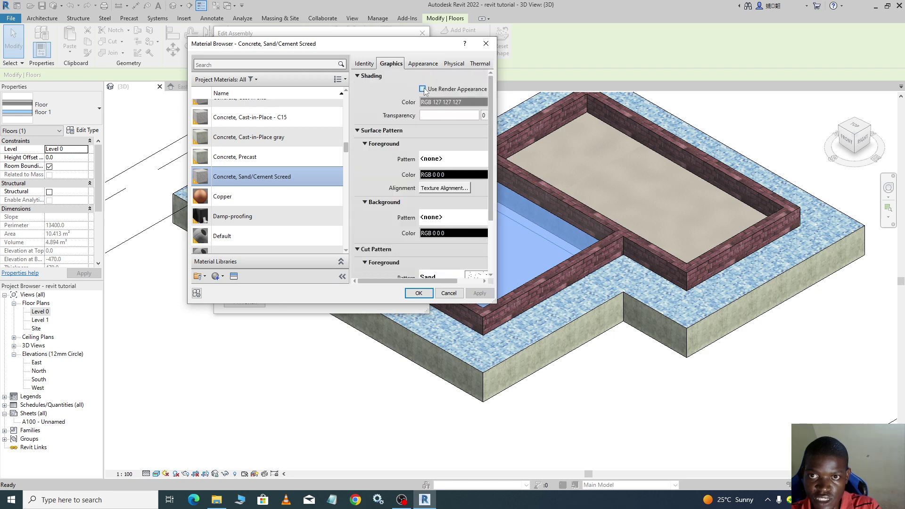
left_click(422, 89)
left_click(422, 64)
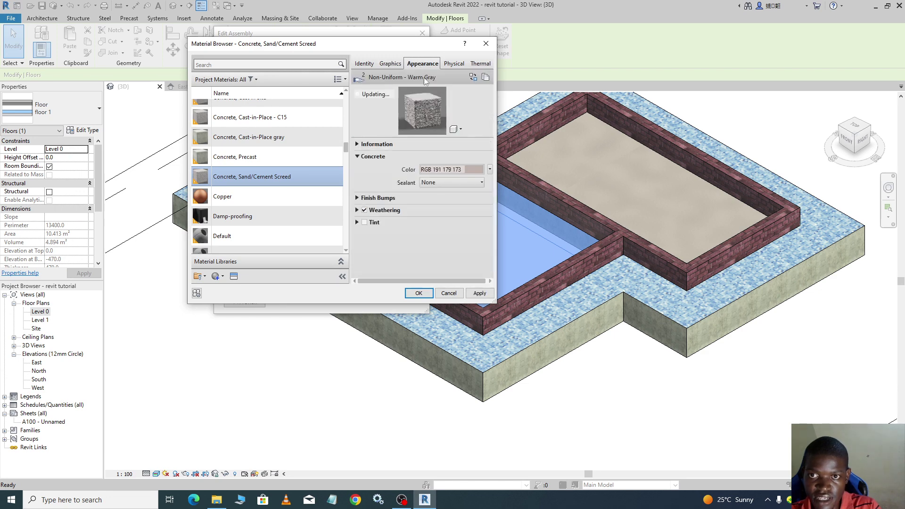
left_click(454, 129)
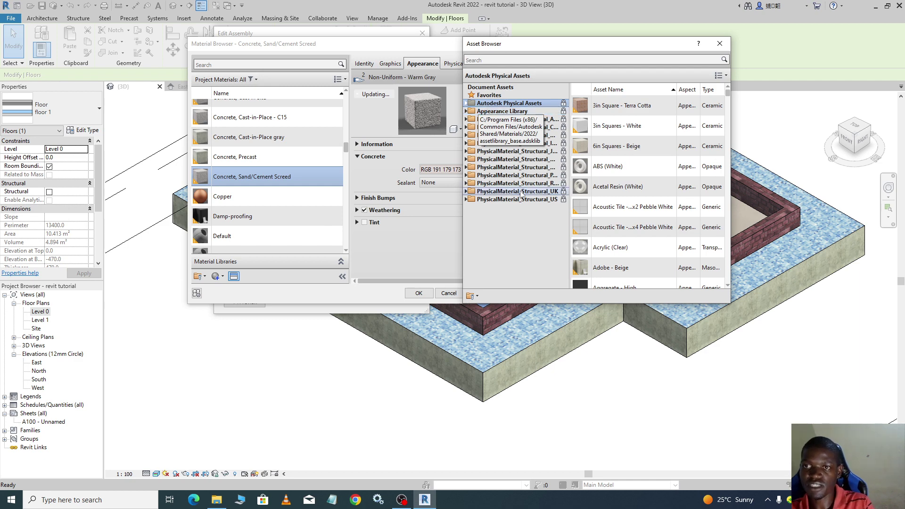
Give the Concrete, Sand/Cement Screed finish material the Flooring > Tile 'Ceramic - Wood Pattern' appearance
left_click(467, 112)
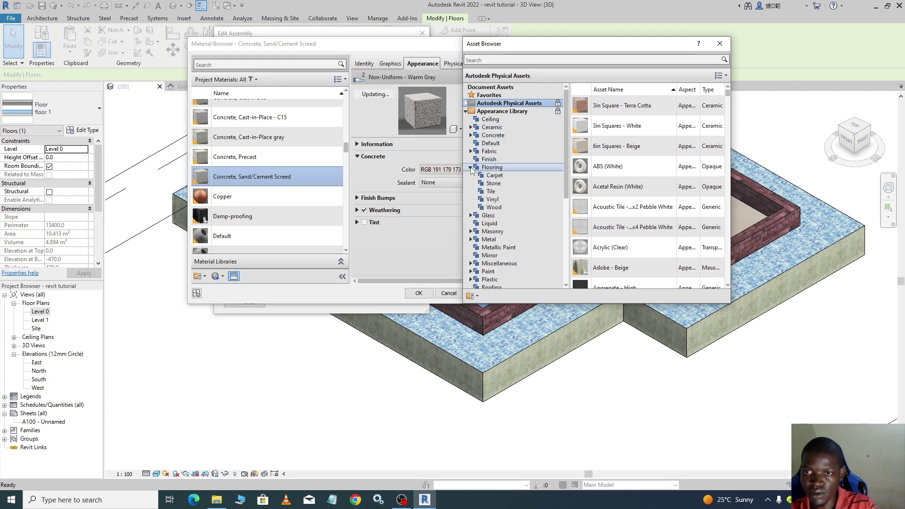
left_click(470, 168)
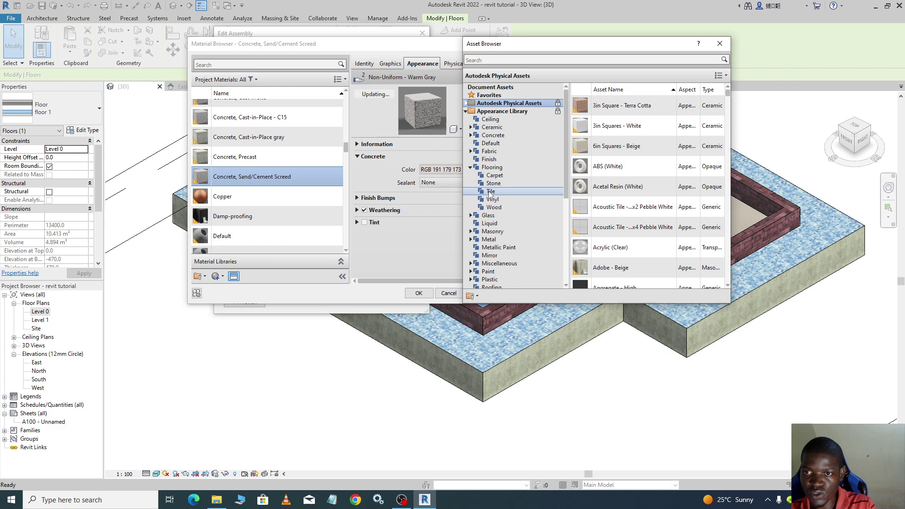
left_click(490, 192)
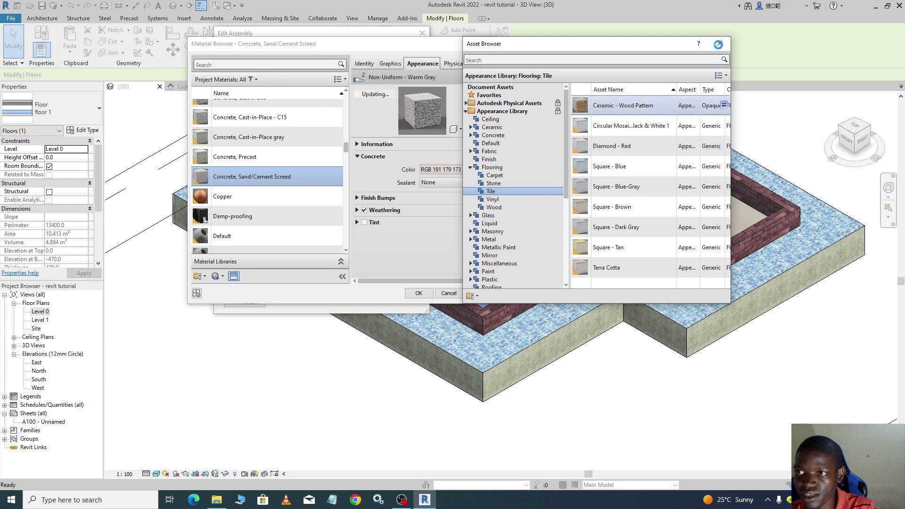
left_click(724, 105)
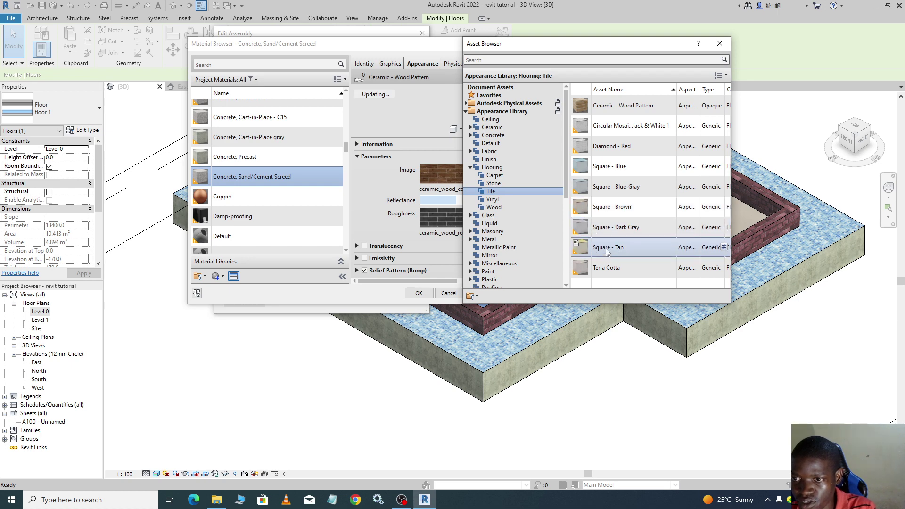
left_click(720, 43)
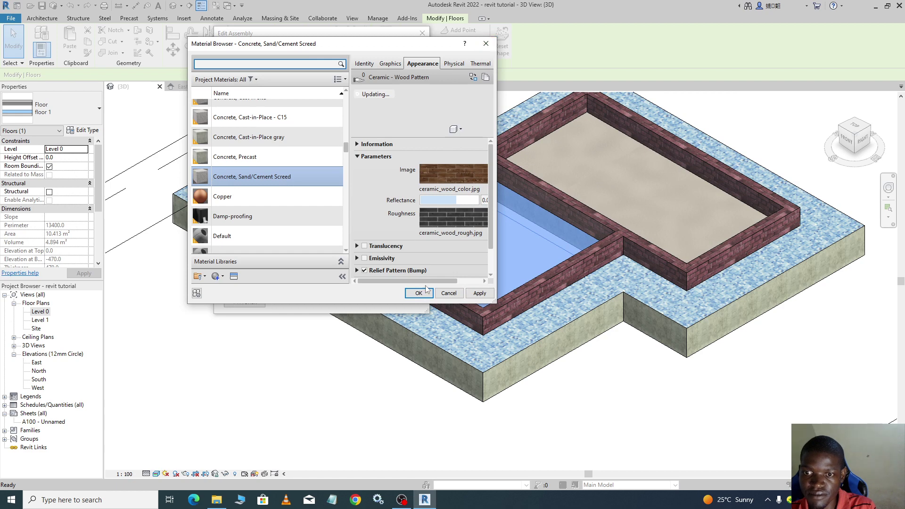
left_click(480, 293)
left_click(420, 294)
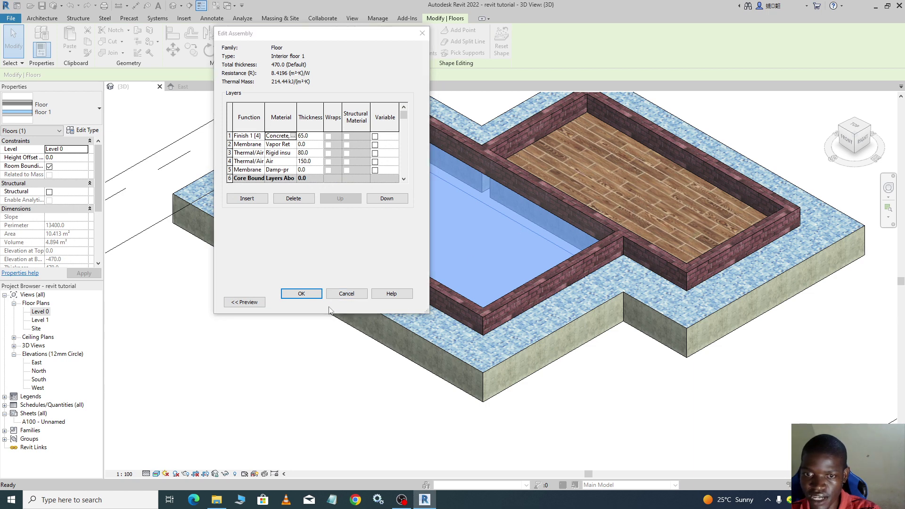
Confirm the edited layer structure, apply the Interior floor 1 type, and deselect the floor
left_click(319, 293)
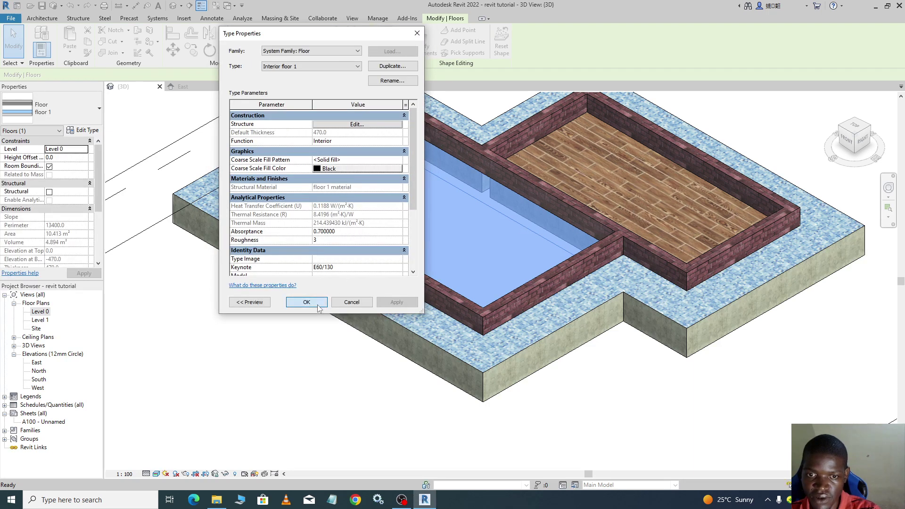
left_click(307, 302)
left_click(692, 383)
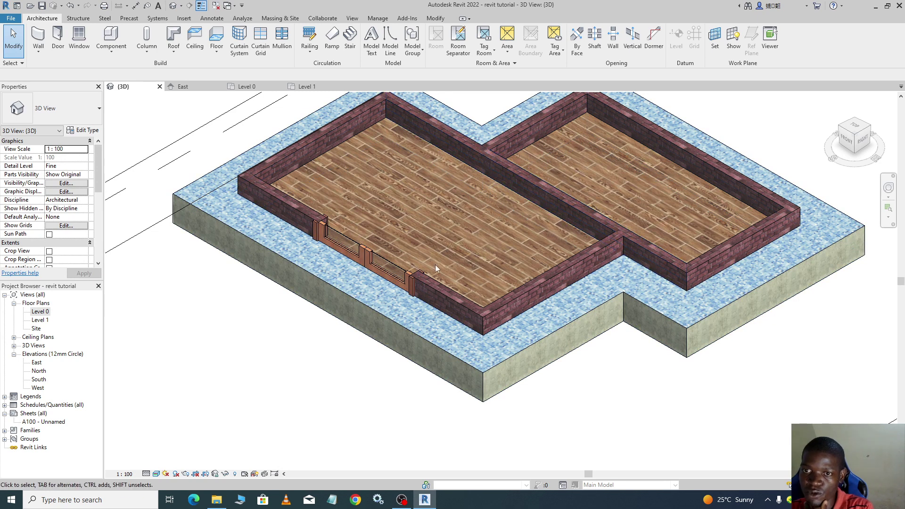
Turn off the 3D view's Section Box and orbit toward a front view of the house
scroll(372, 348, "down", 3)
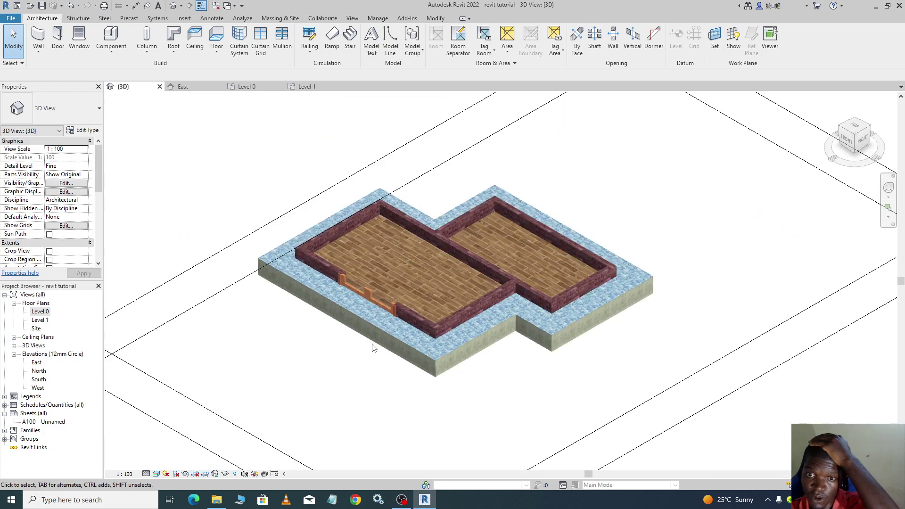
scroll(372, 348, "down", 4)
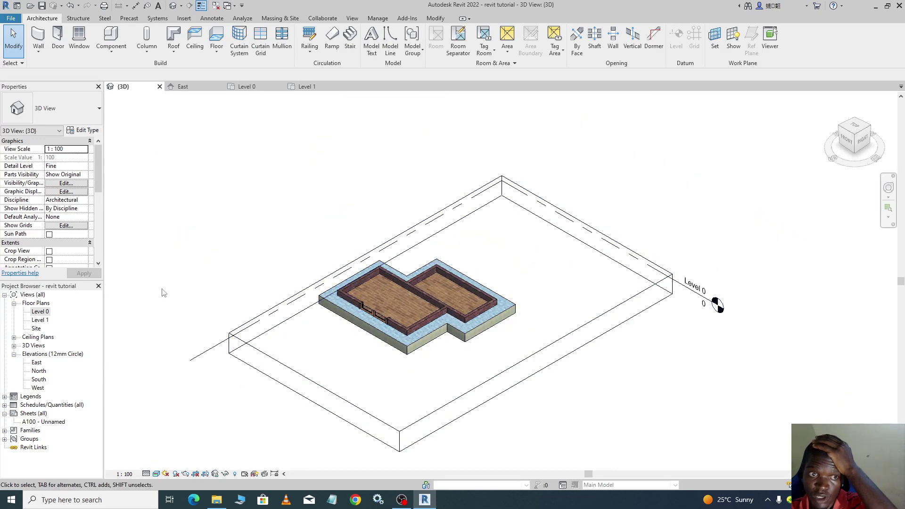
scroll(56, 231, "down", 2)
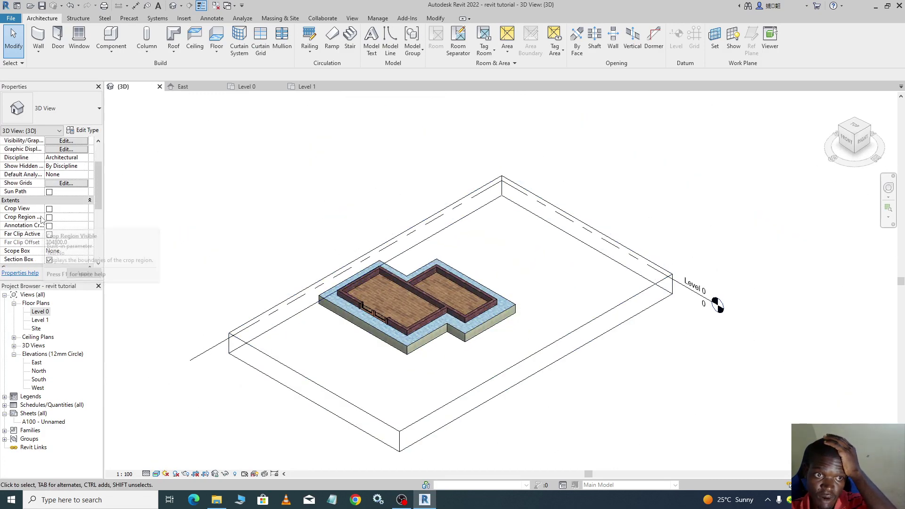
scroll(42, 219, "down", 3)
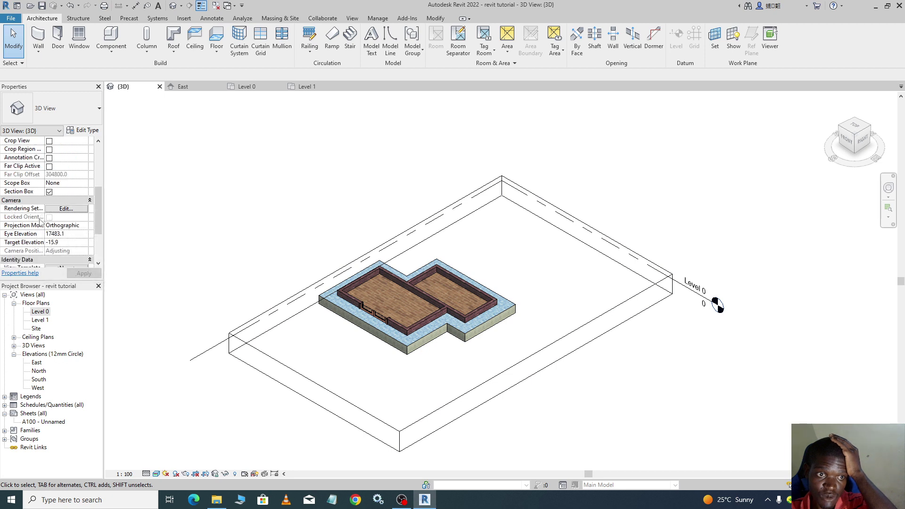
left_click(49, 193)
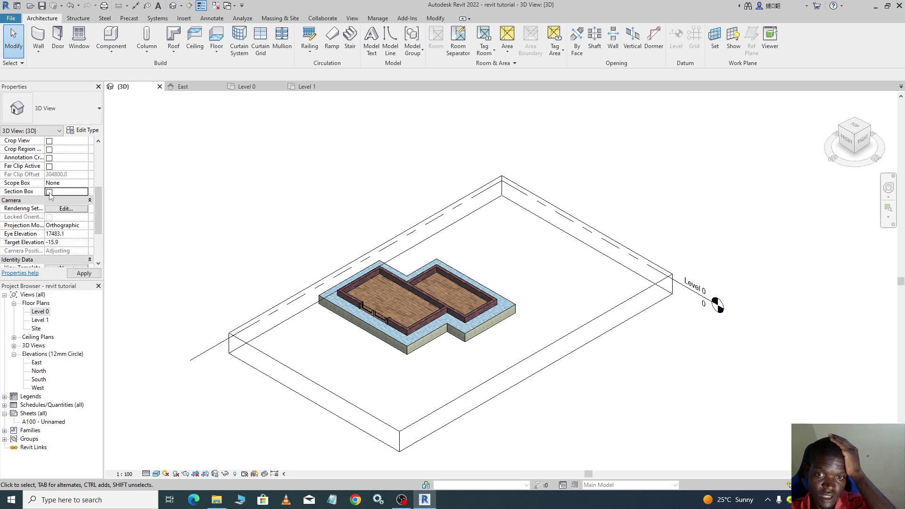
left_click(83, 273)
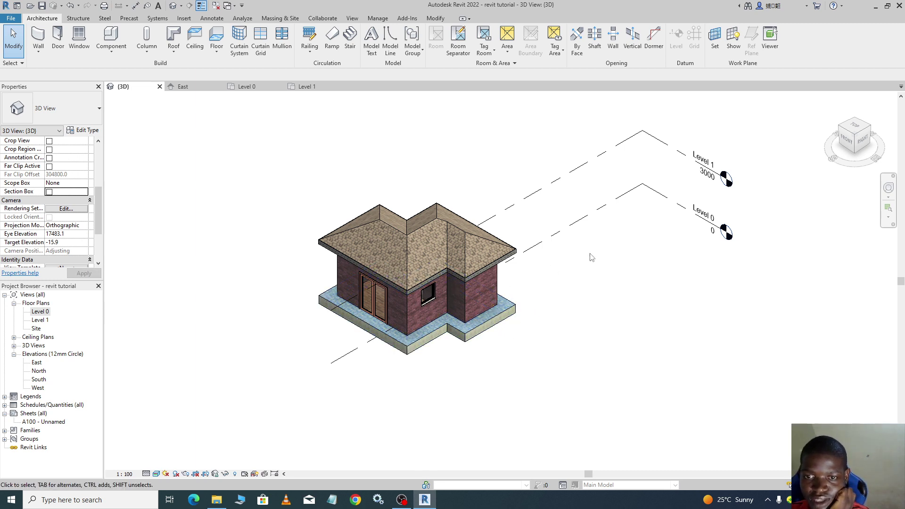
left_click(888, 188)
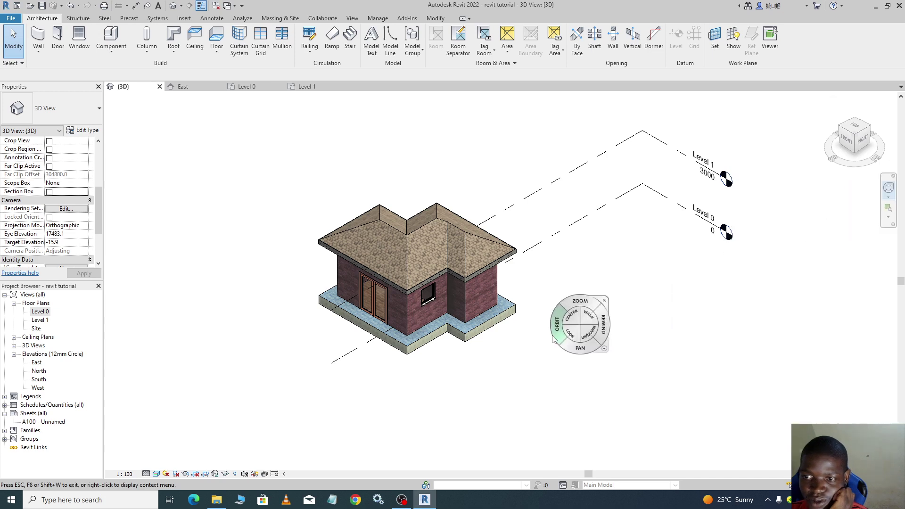
mouse_move(558, 326)
left_mouse_down()
mouse_move(683, 292)
mouse_move(693, 299)
mouse_move(554, 337)
left_mouse_up()
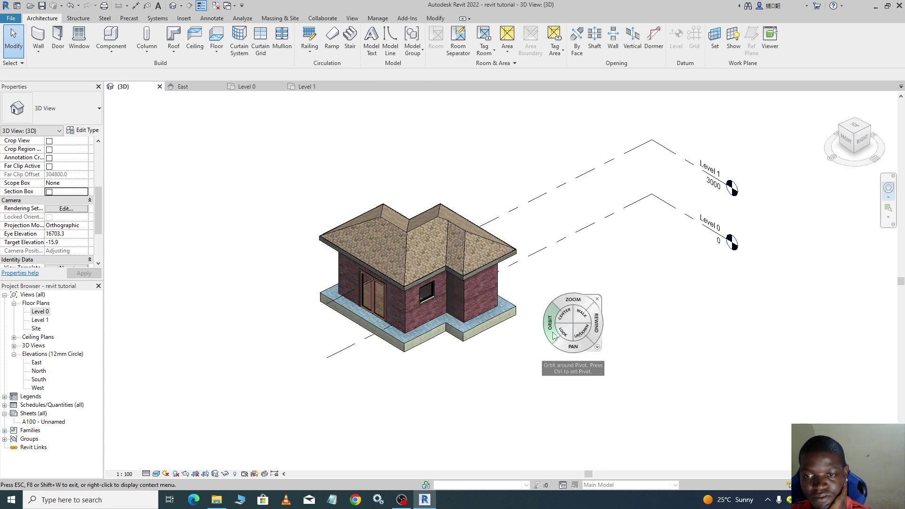